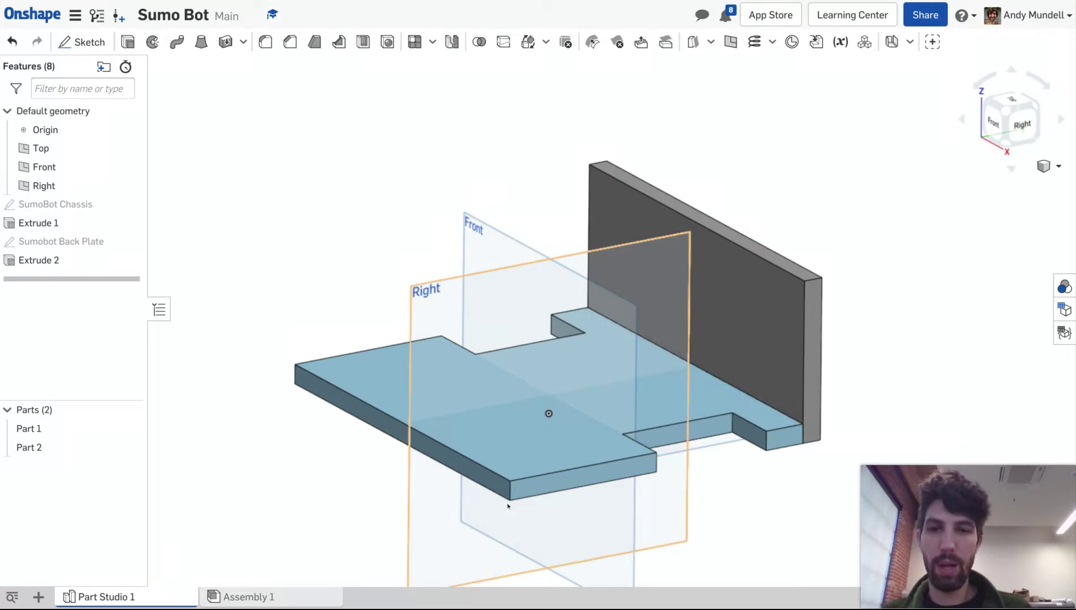
- Start a sketch on the chassis plate's front end face, viewed normal and framed
click(554, 485)
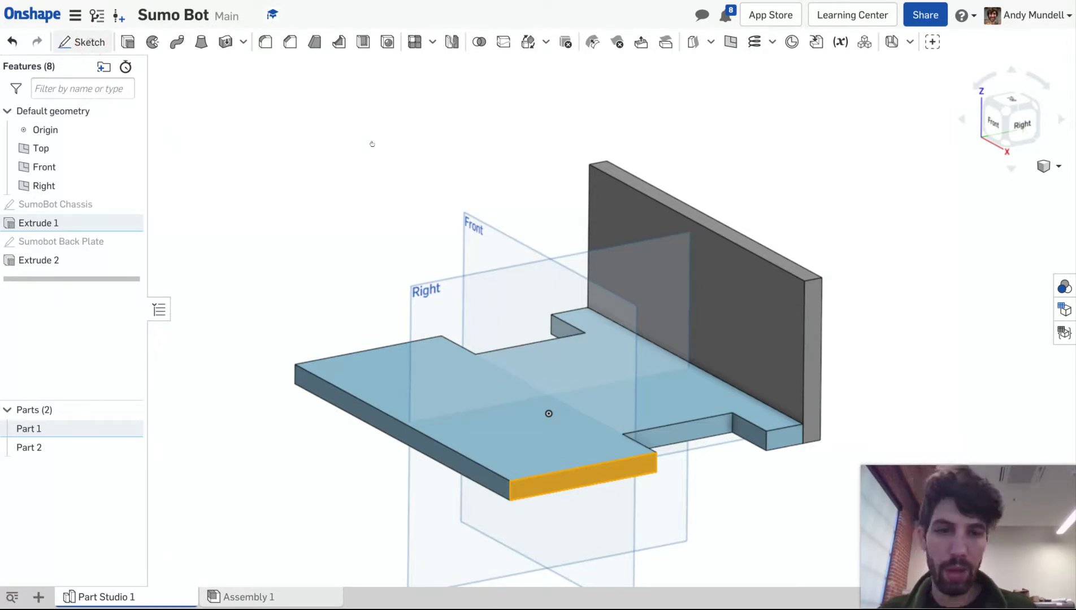
key(shift+s)
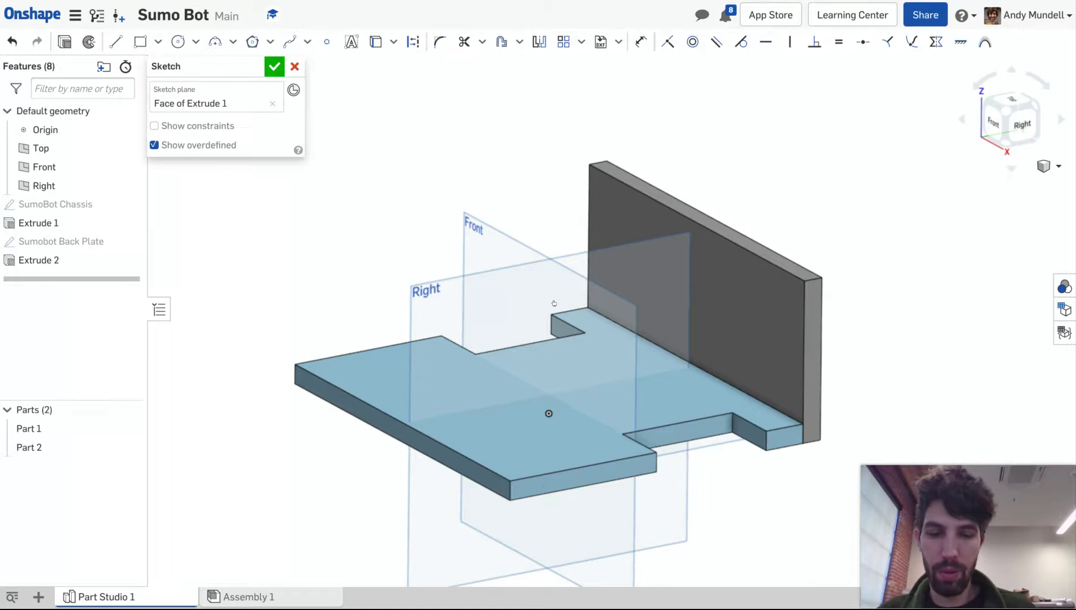
key(n)
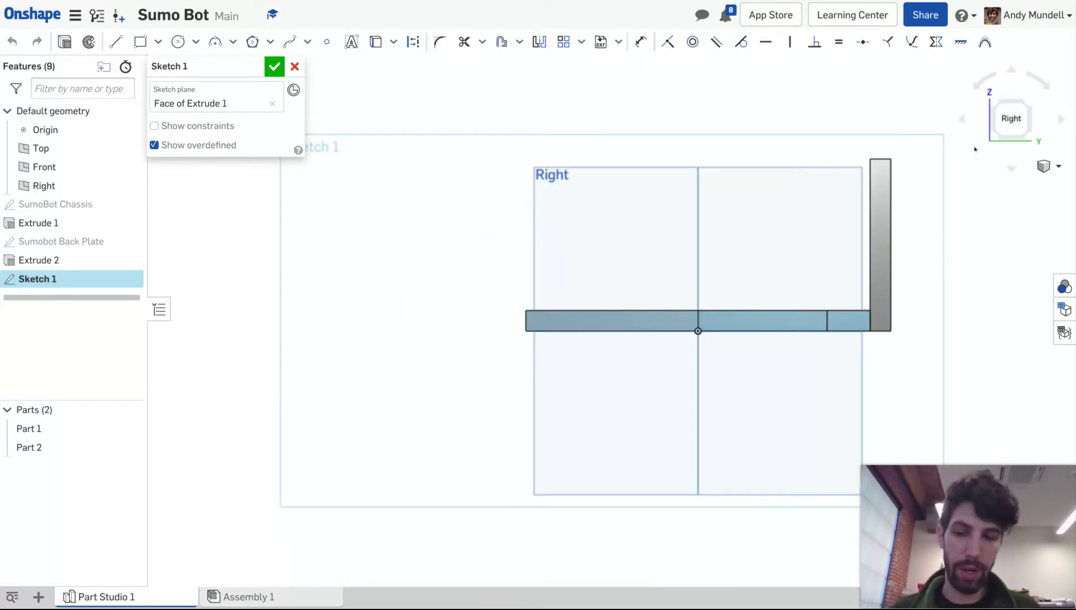
key(ctrl+Left)
key(ctrl+Down)
key(ctrl+Left)
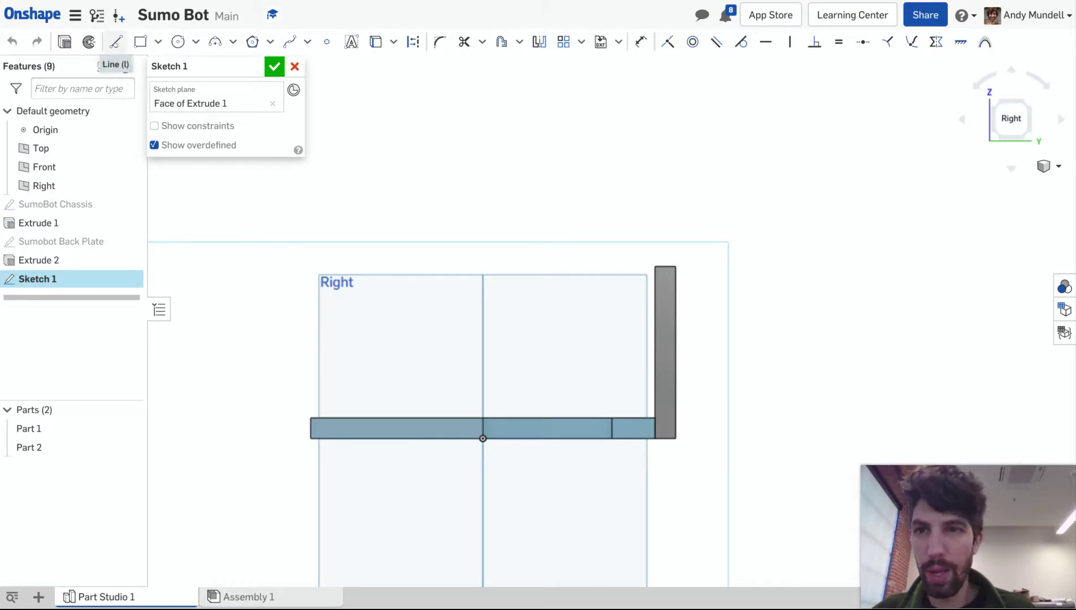
- Draw the sloped wedge edge, top edge and back-plate edge from the chassis front corner
click(115, 42)
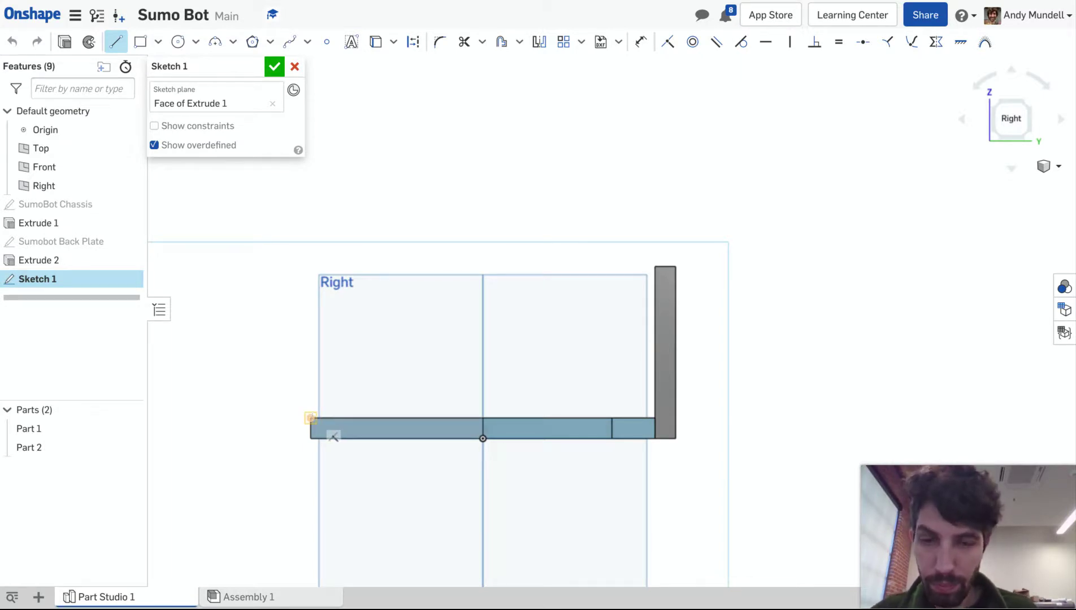
click(310, 418)
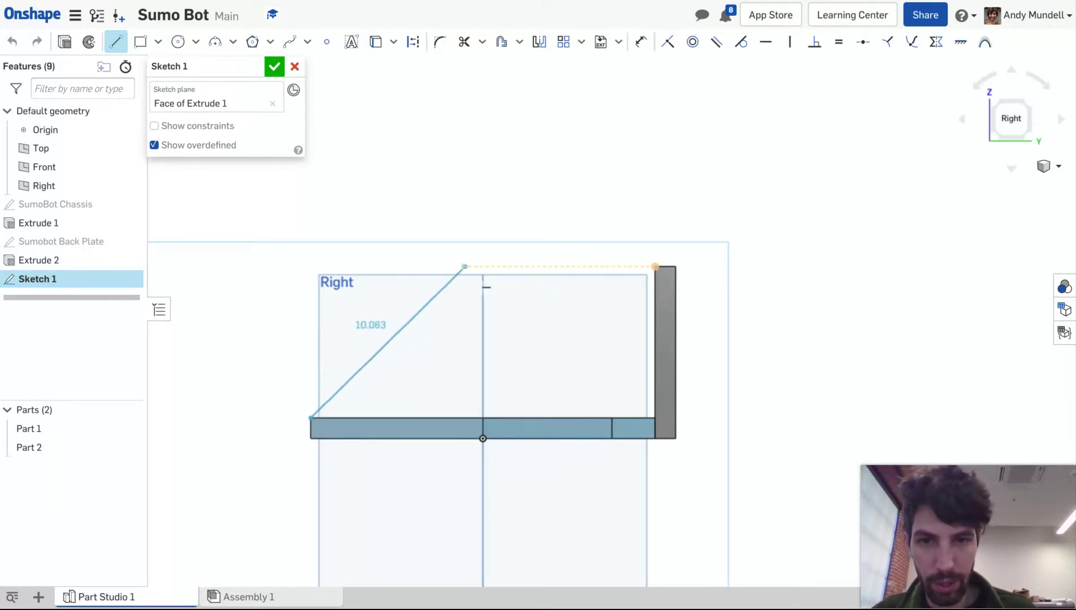
click(462, 266)
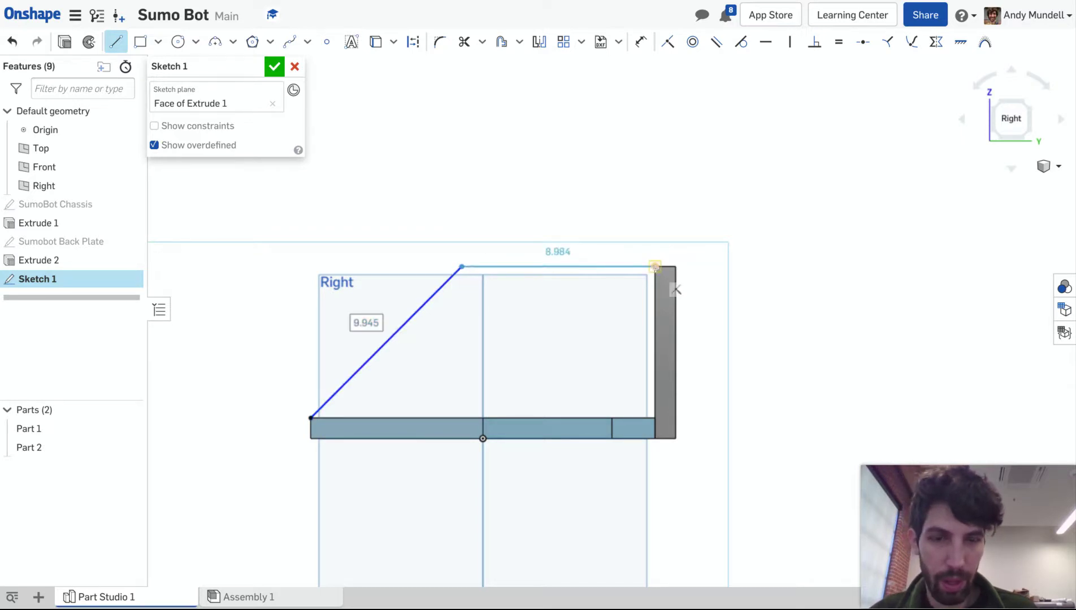
click(655, 267)
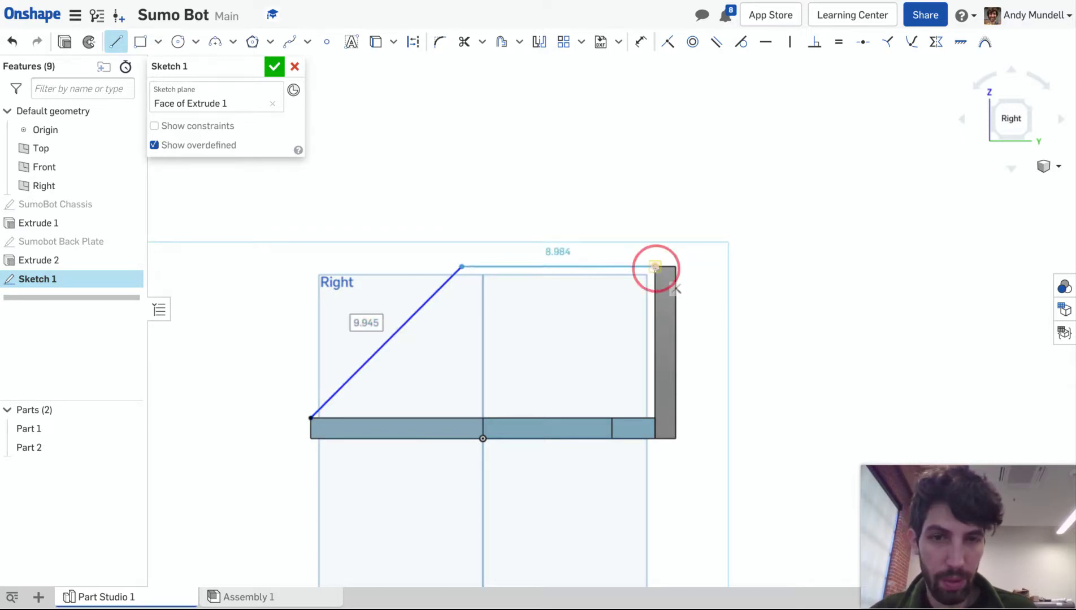
click(656, 418)
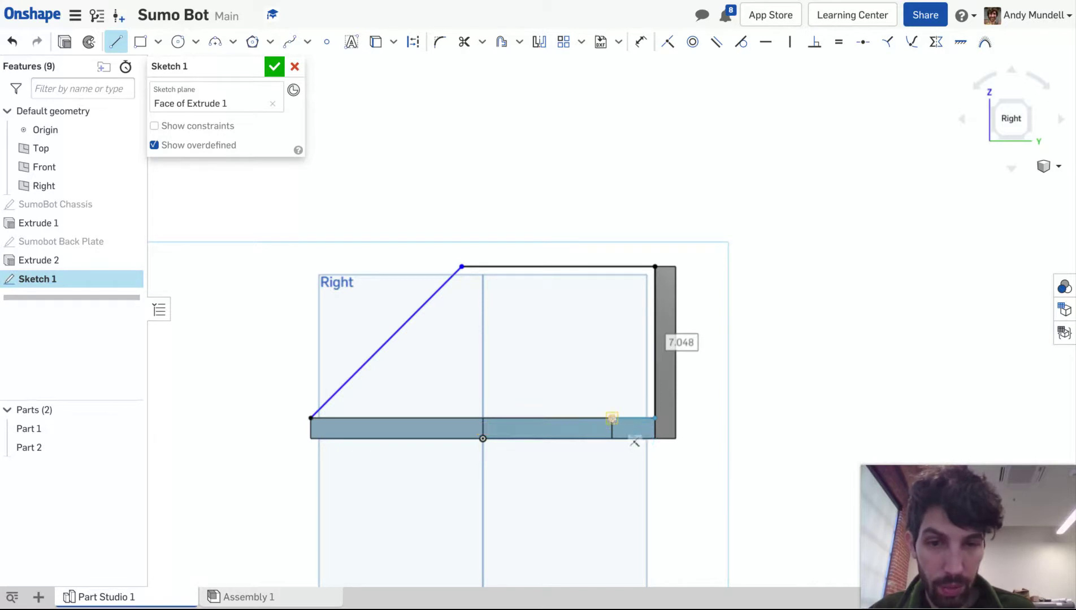
- Add the rectangular wheel notch along the bottom and close the profile at the start corner
click(612, 418)
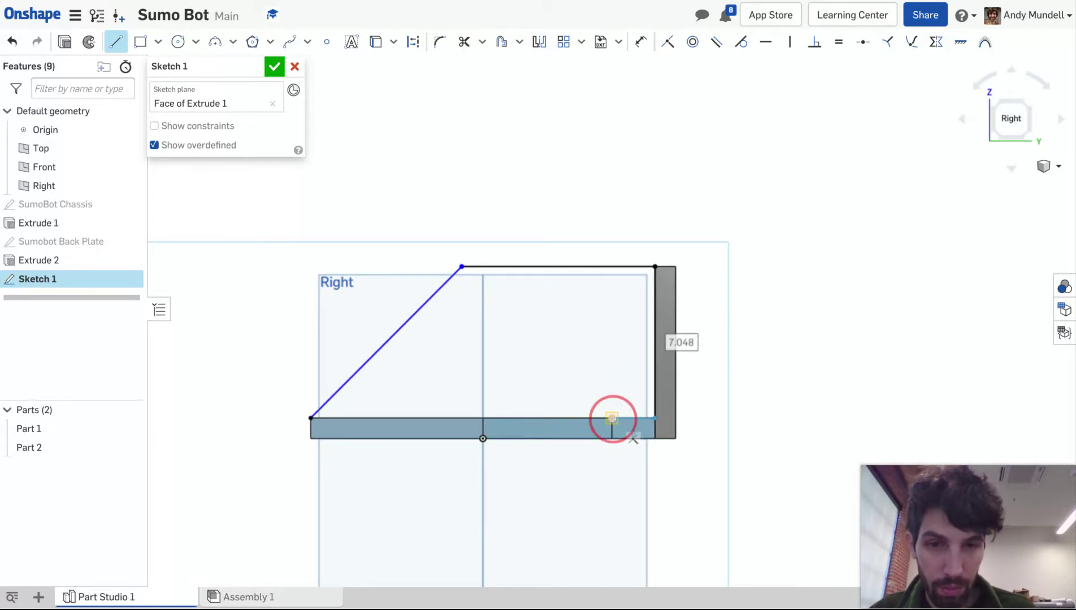
click(612, 359)
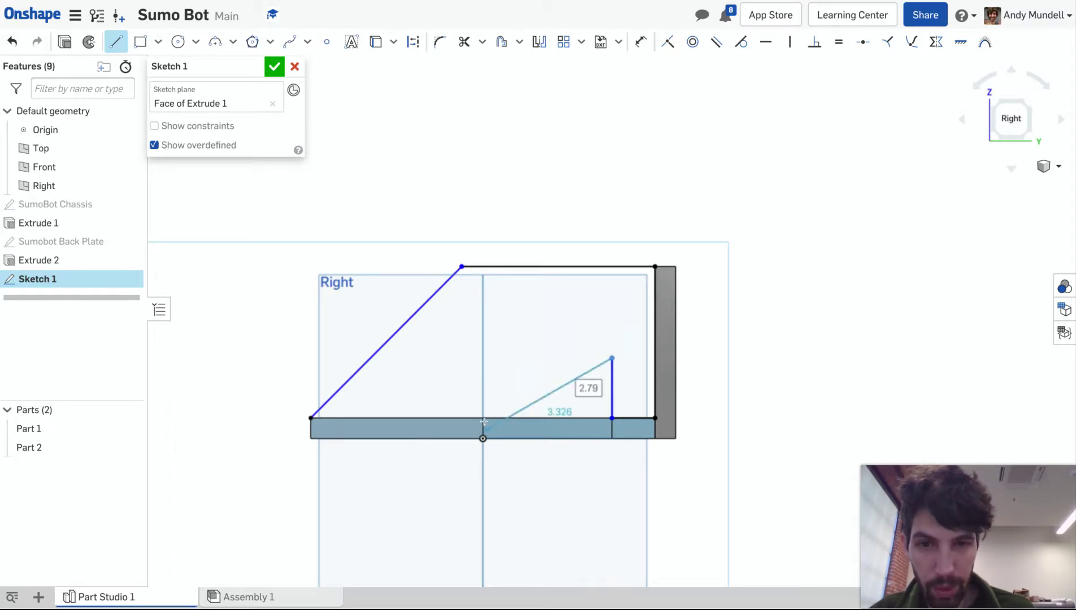
click(482, 358)
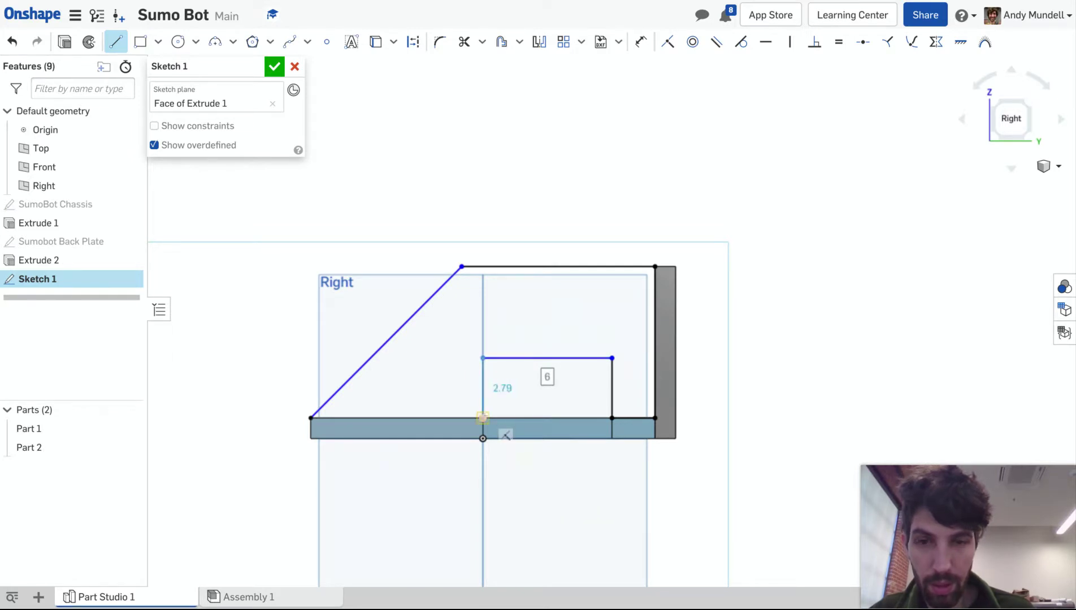
click(483, 418)
click(310, 418)
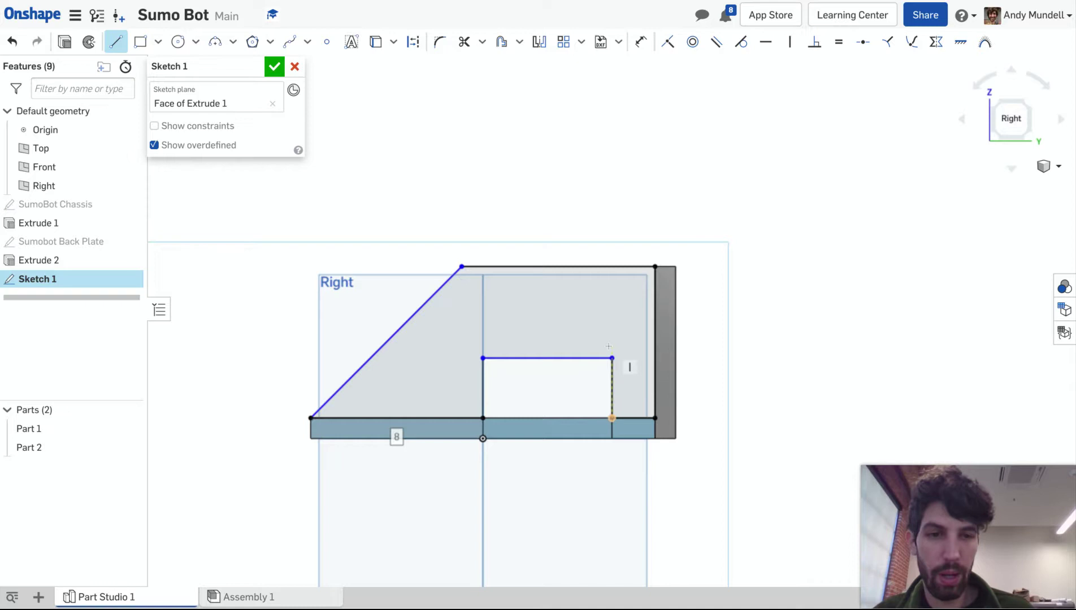
scroll(500, 329, up, 3)
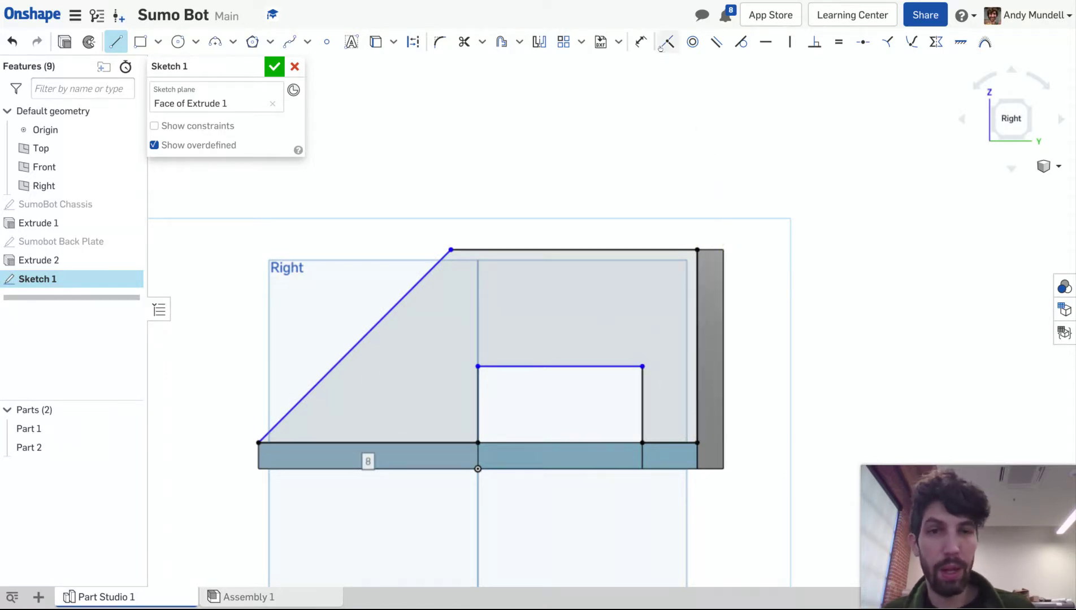
- Dimension the wheel notch height, settling on 4 after trying 3 and 5
click(641, 41)
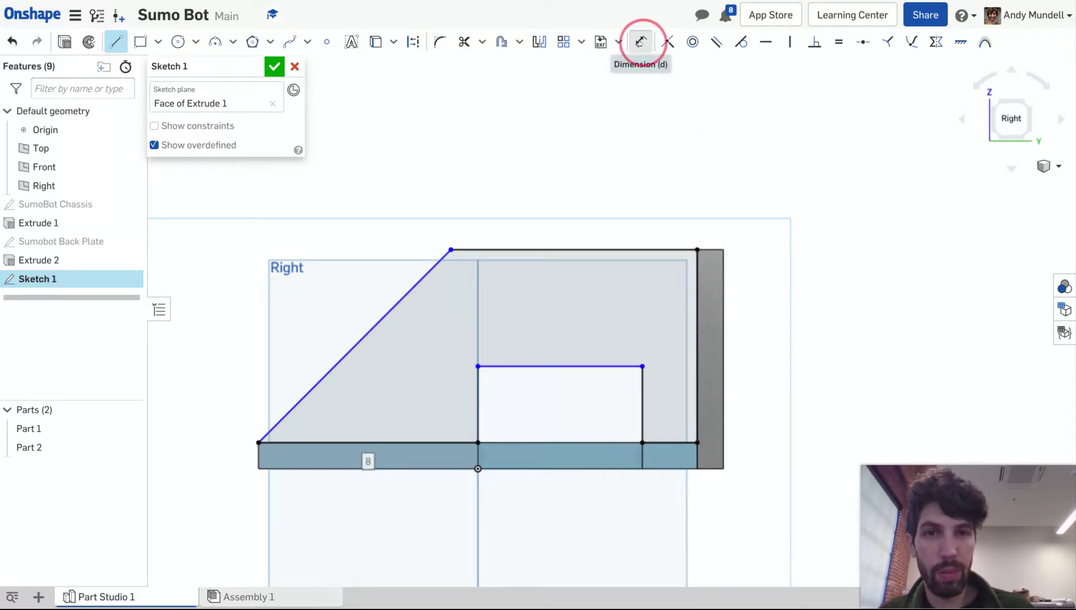
click(642, 388)
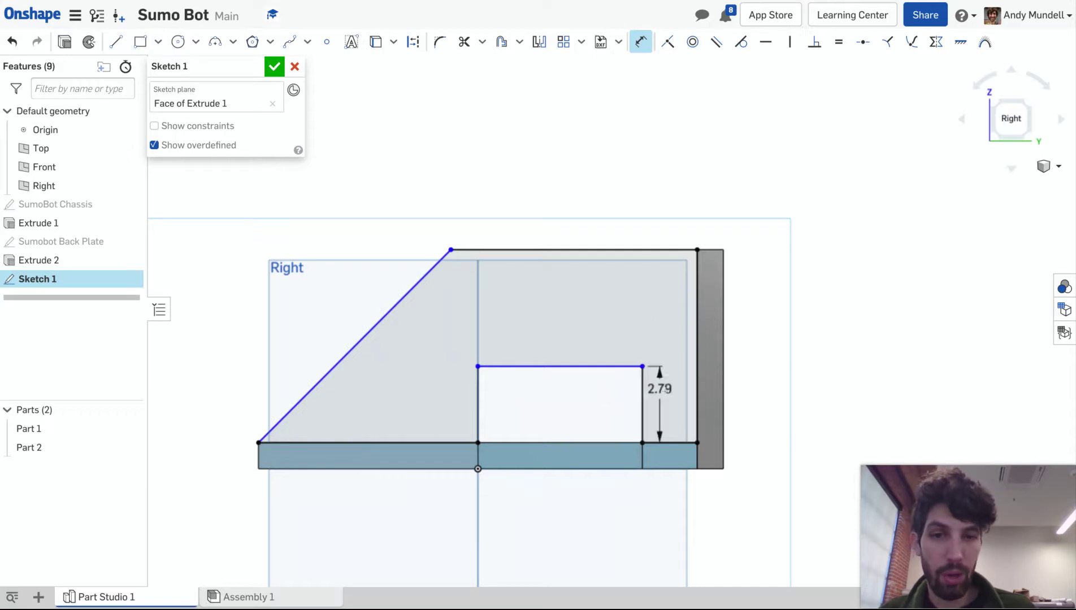
click(666, 390)
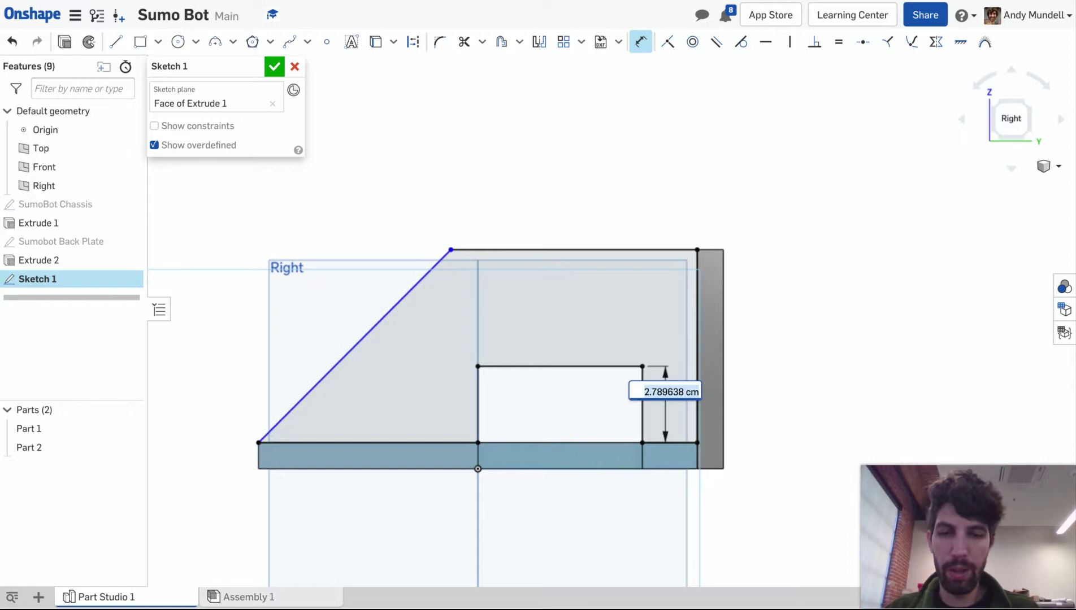
text(3)
key(Return)
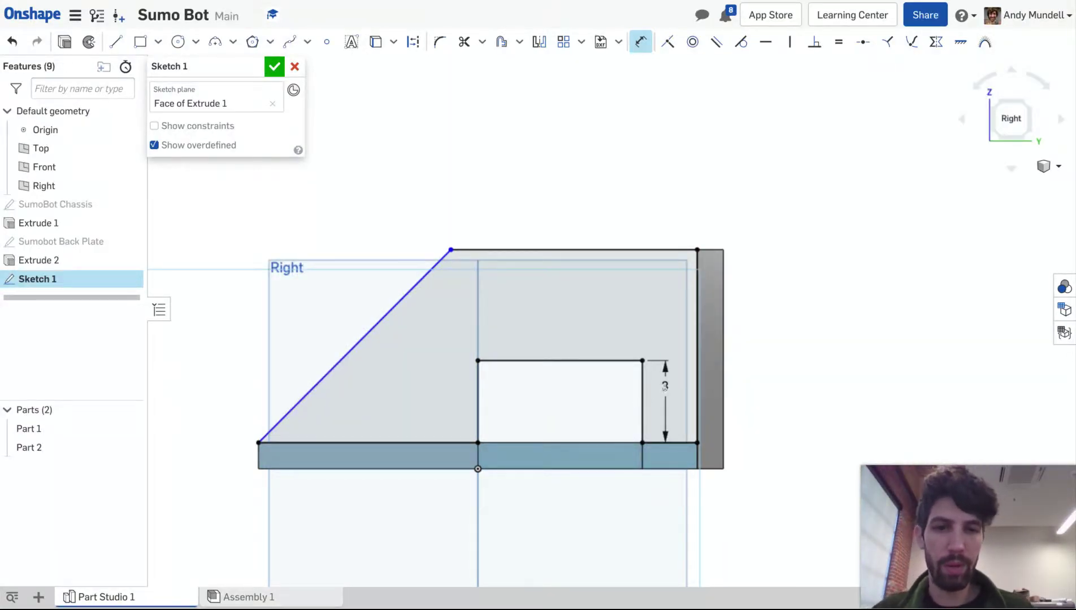
click(660, 385)
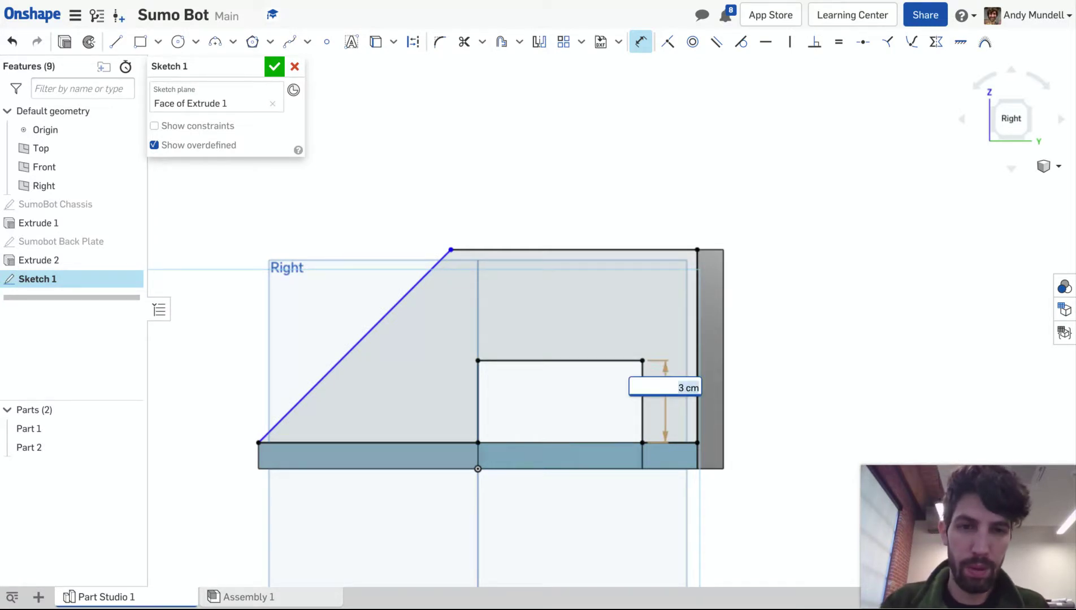
text(5)
key(Return)
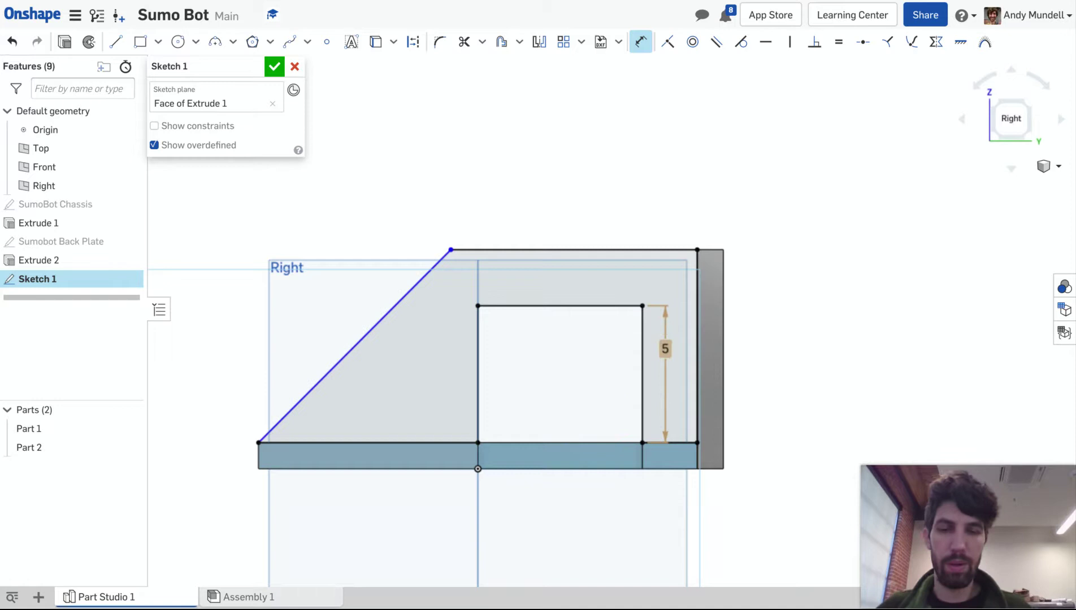
double_click(665, 347)
text(4)
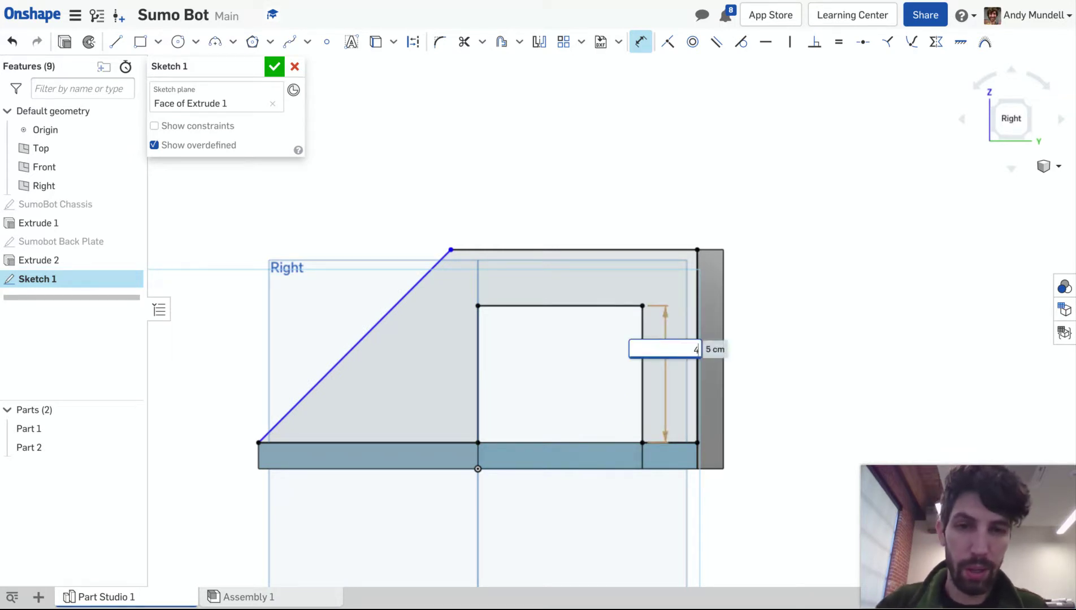
key(Return)
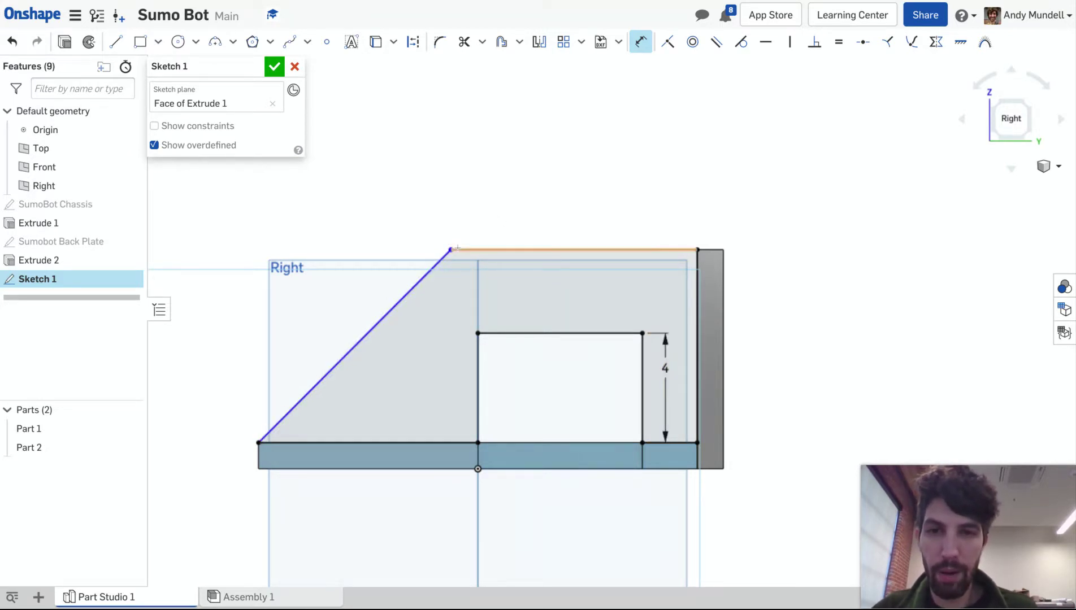
- Give the sloped edge a horizontal run dimension of 8
click(258, 442)
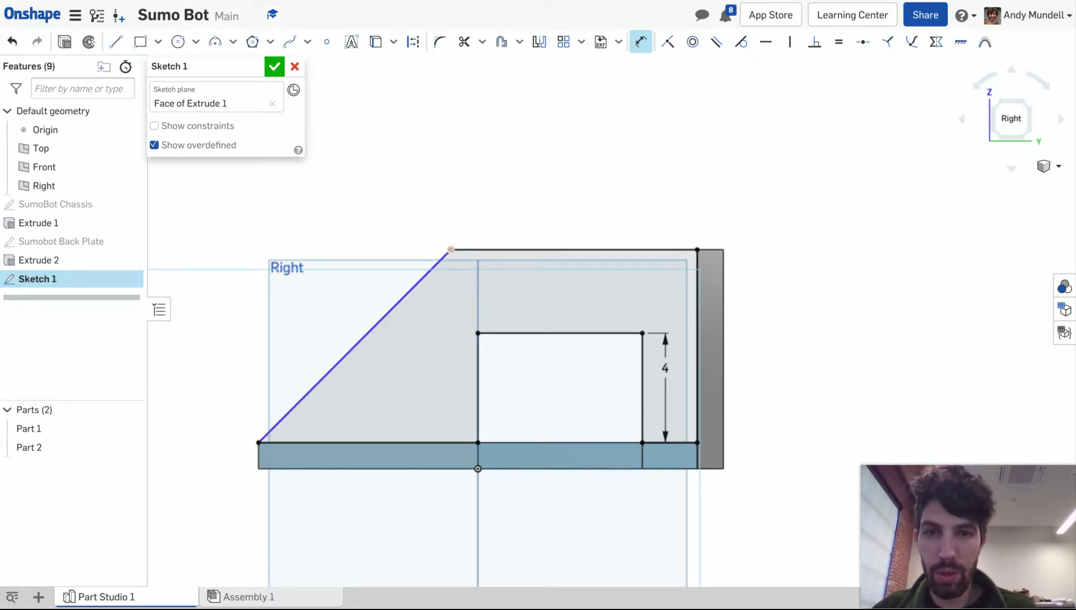
click(450, 250)
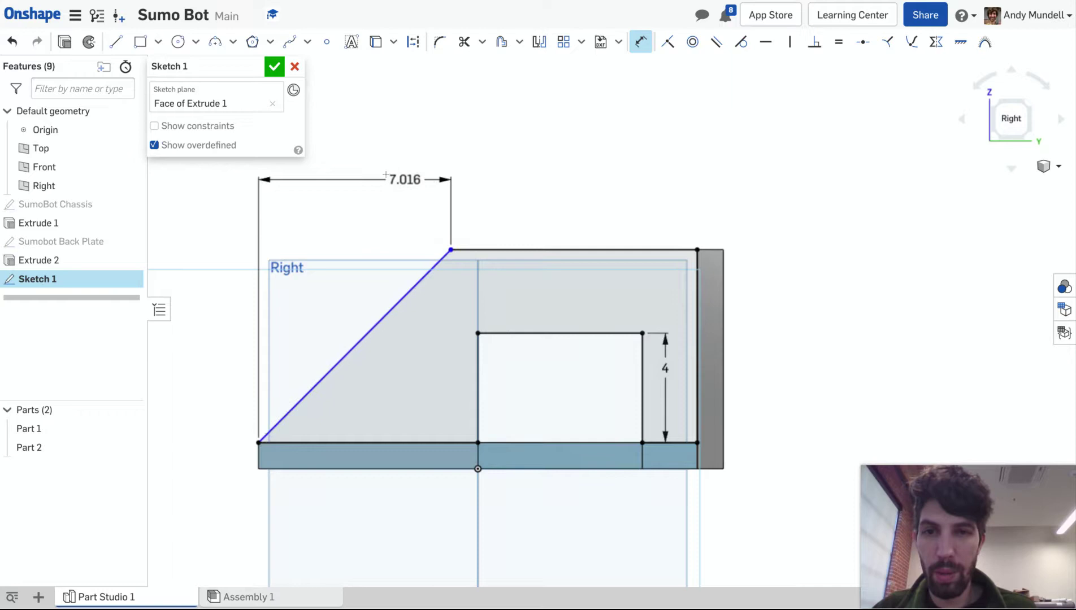
click(368, 176)
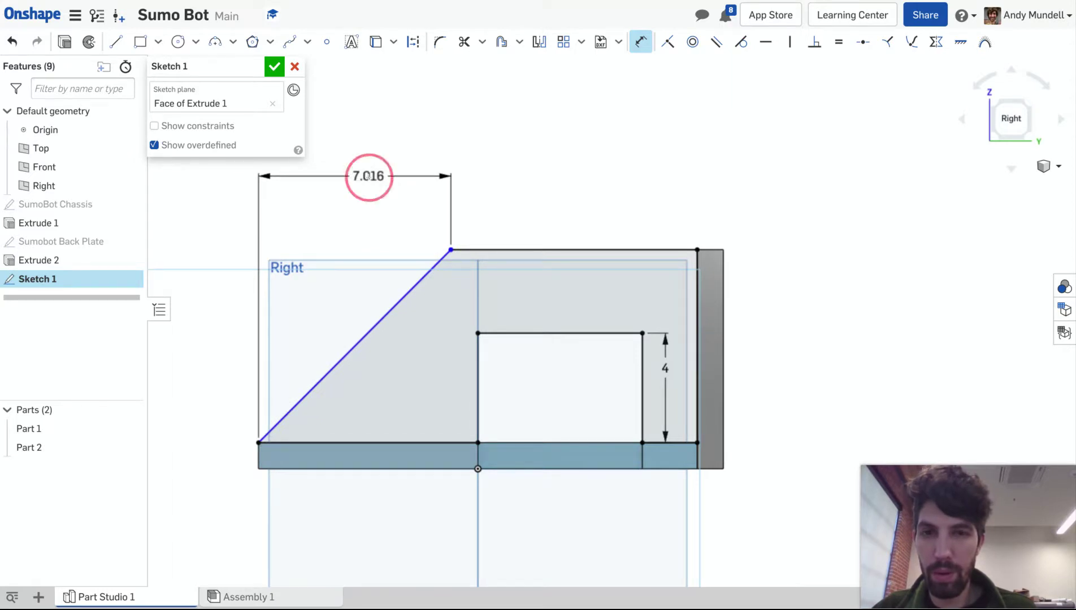
double_click(368, 177)
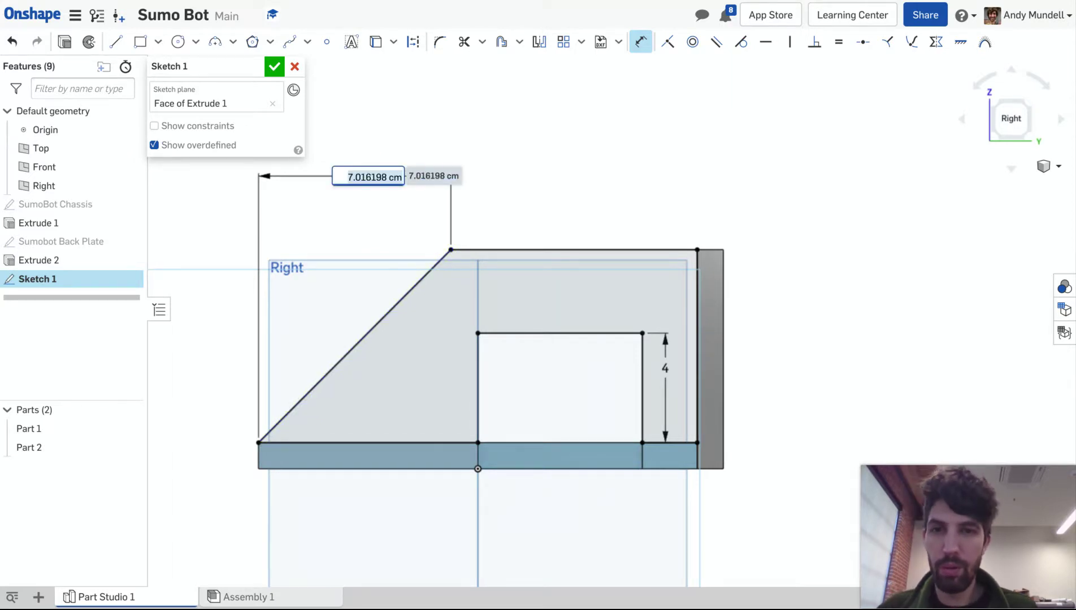
key(BackSpace)
key(Escape)
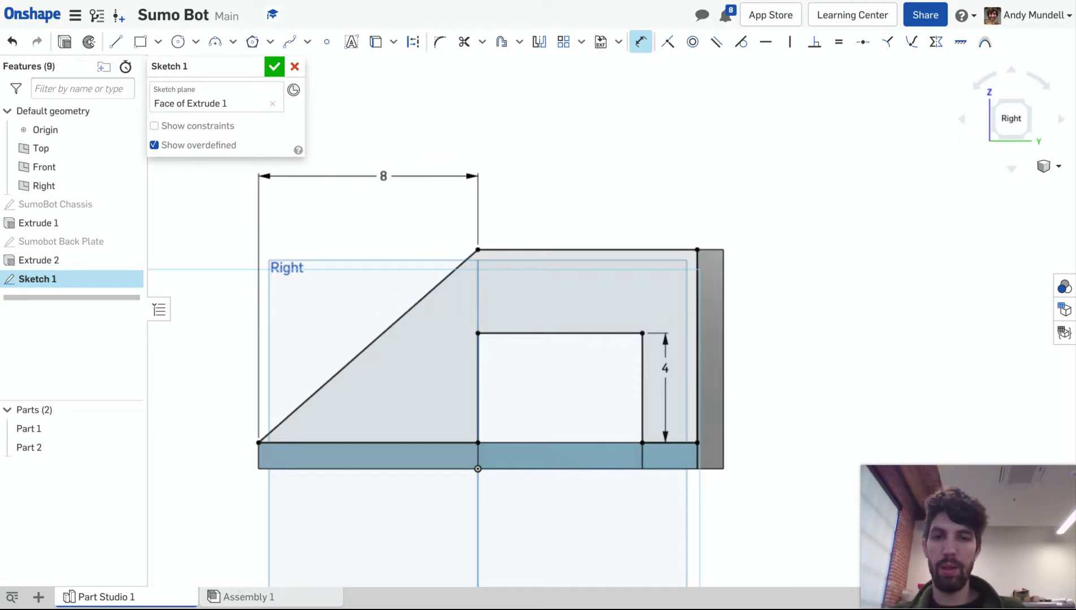
- Extrude the wedge region 3/8 in in the opposite direction as new side panel Part 3
click(272, 67)
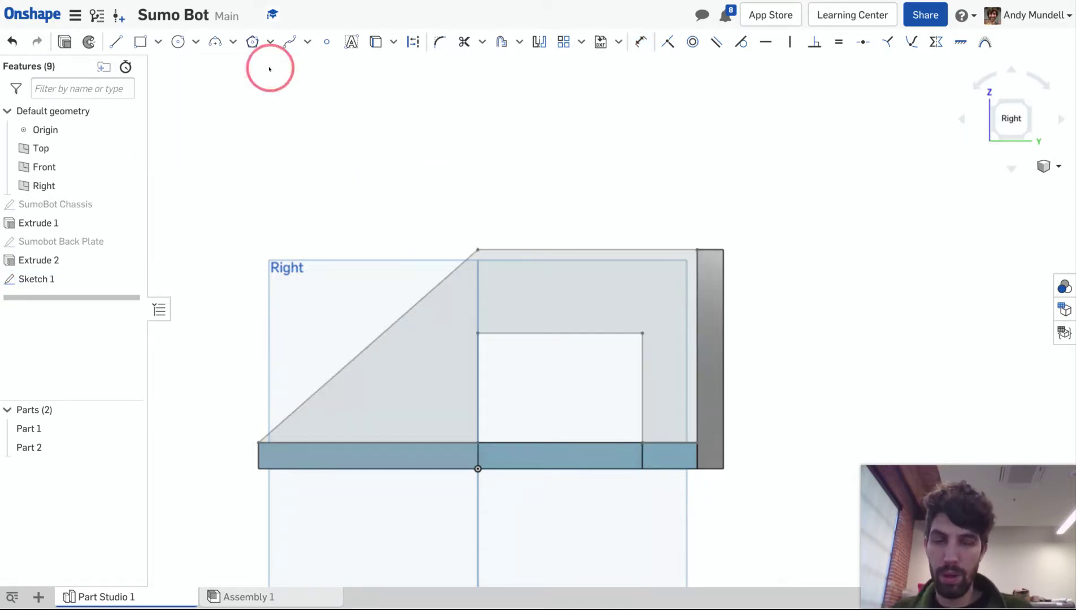
click(437, 363)
right_drag(438, 364, 473, 389)
click(125, 42)
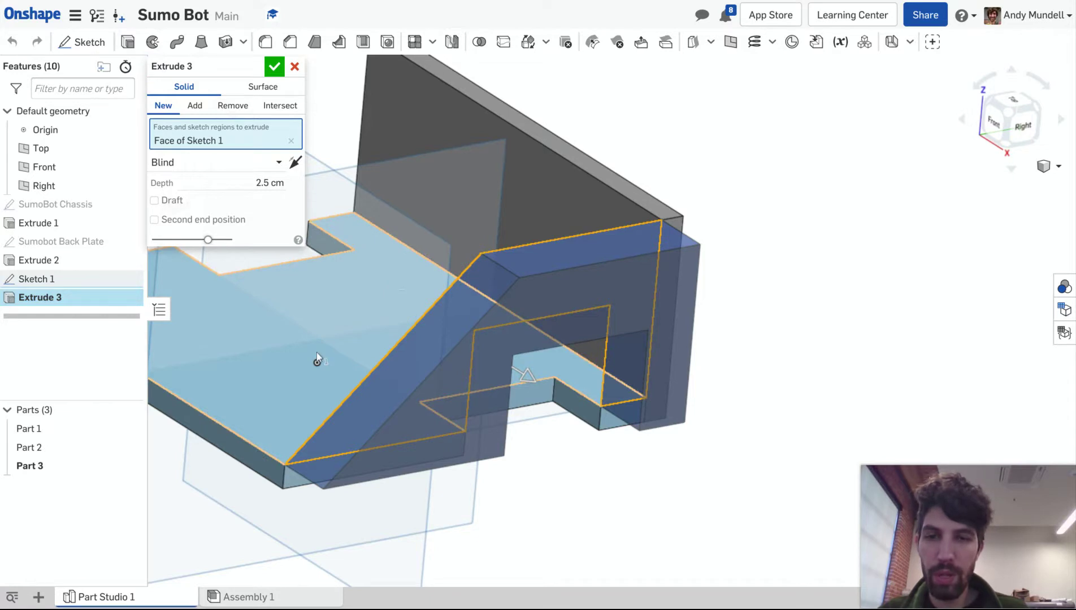
right_drag(317, 354, 362, 368)
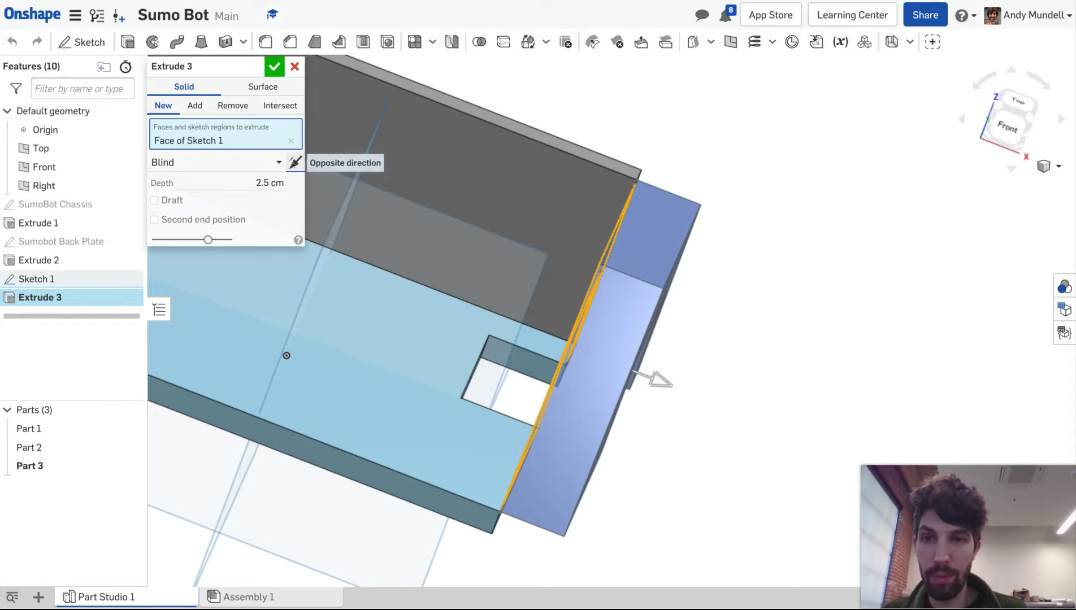
click(294, 163)
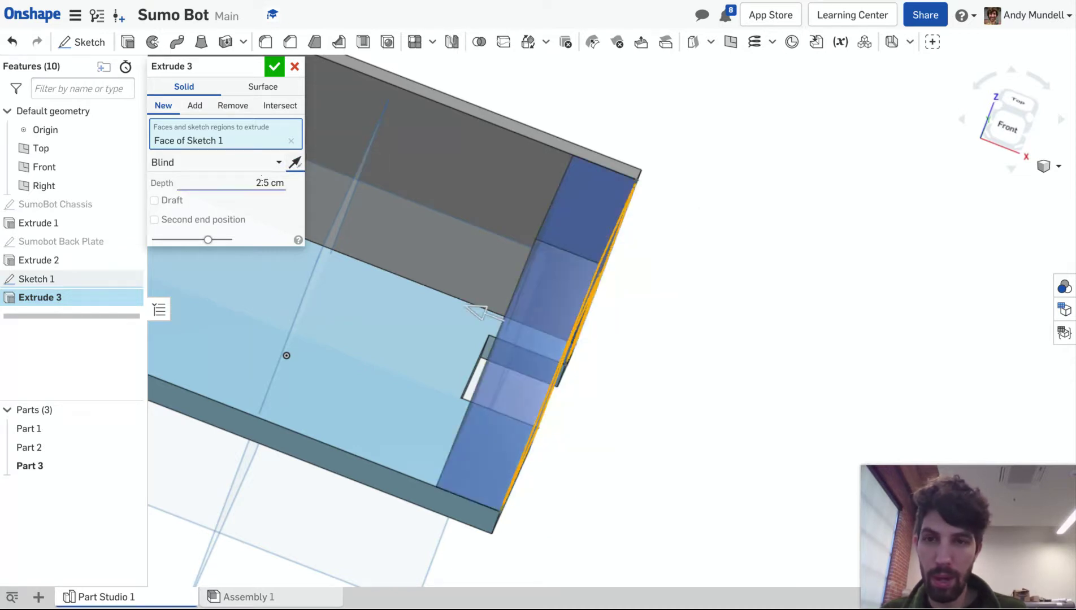
click(271, 183)
text(3/8 in)
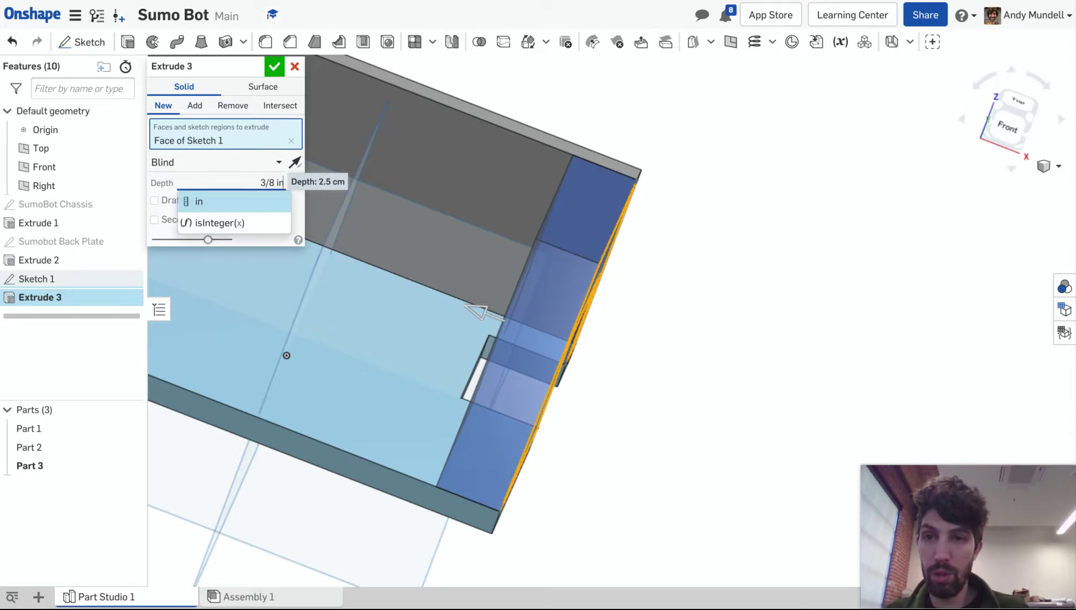
key(Return)
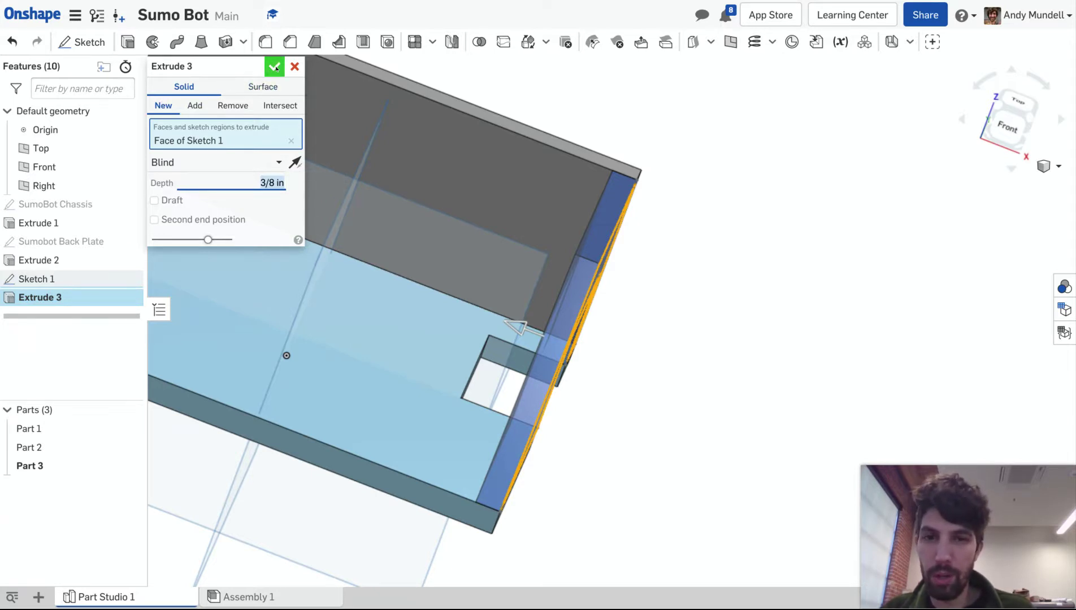
click(274, 67)
- Orbit and zoom to fit the whole model, looking down from above
mouse_move(676, 367)
right_down()
mouse_move(644, 345)
mouse_move(665, 351)
right_up()
key(f)
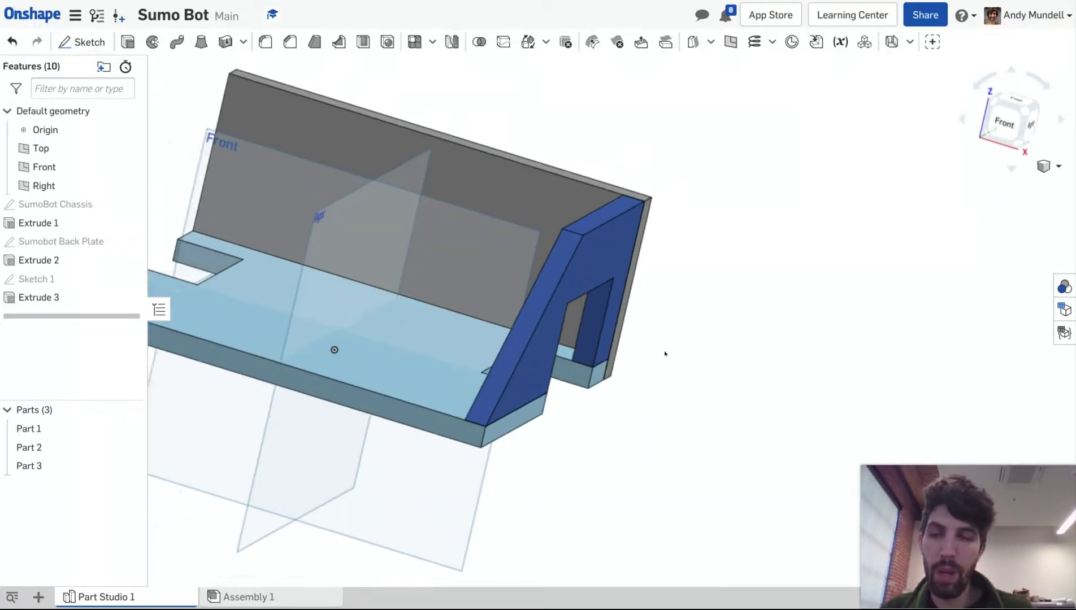
scroll(417, 286, up, 2)
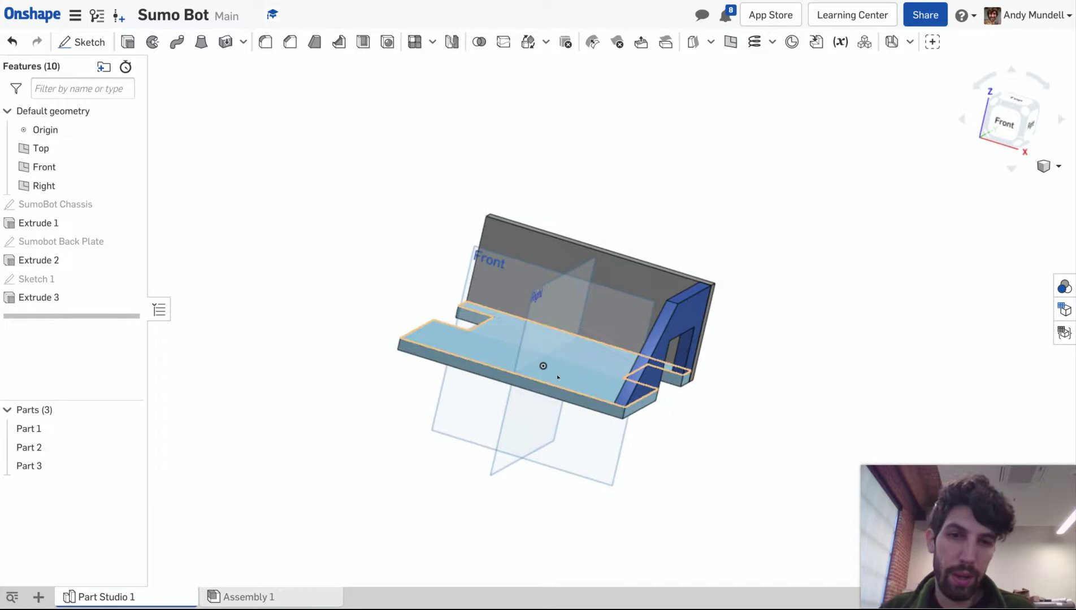
scroll(564, 379, up, 2)
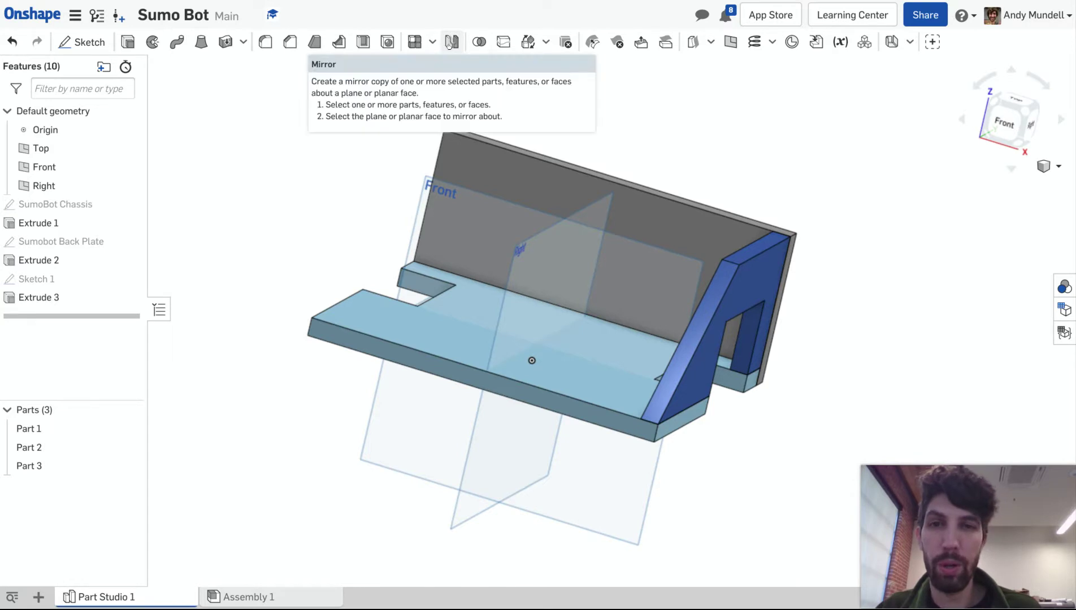
right_drag(275, 271, 271, 300)
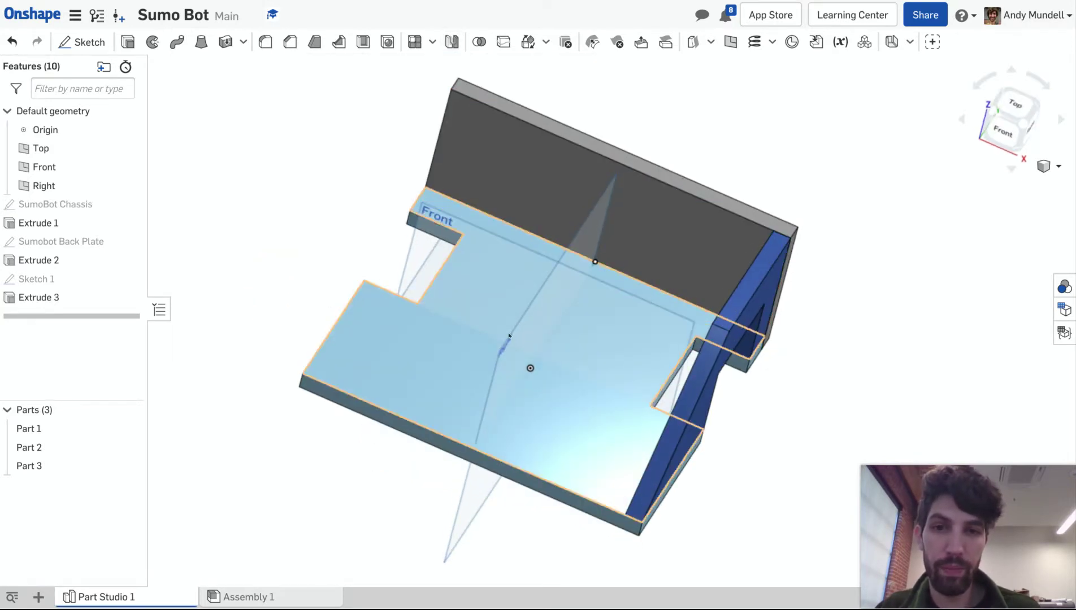
- Mirror Part 3 about the Right plane to create side panel Part 4
click(451, 42)
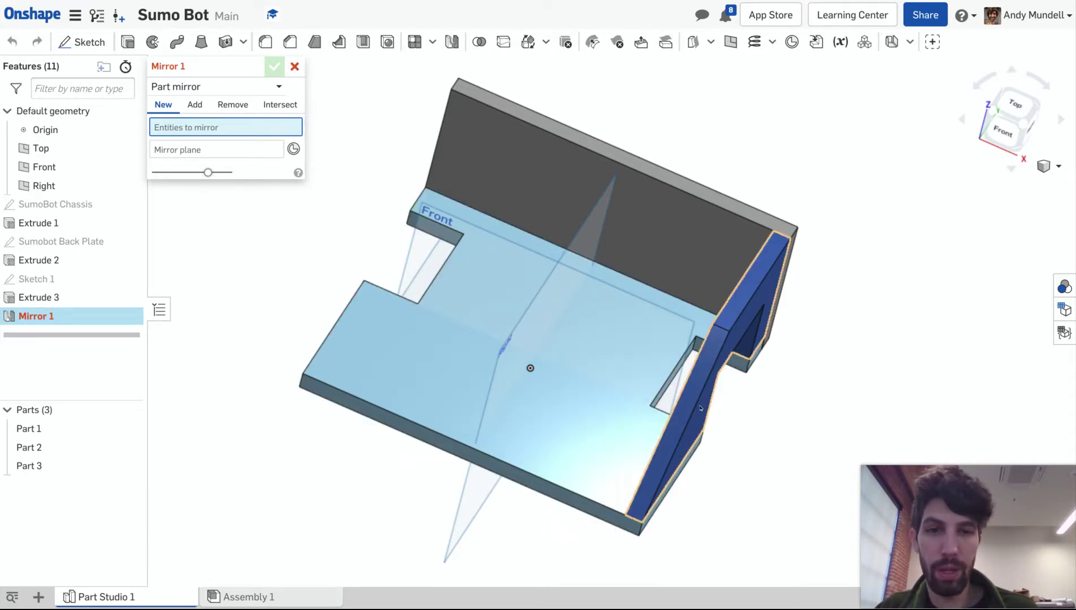
click(59, 466)
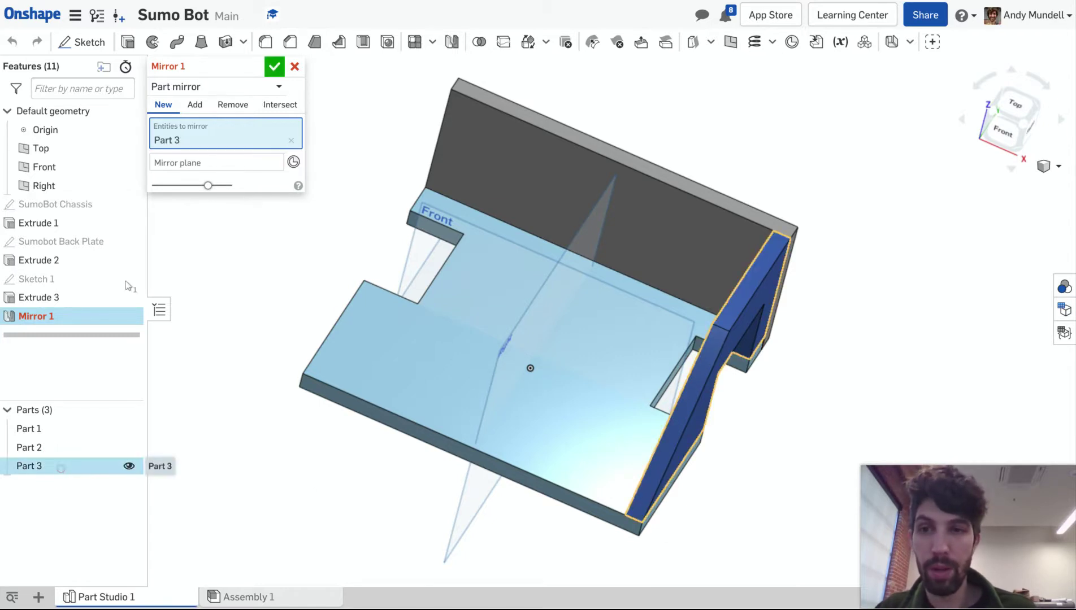
click(184, 164)
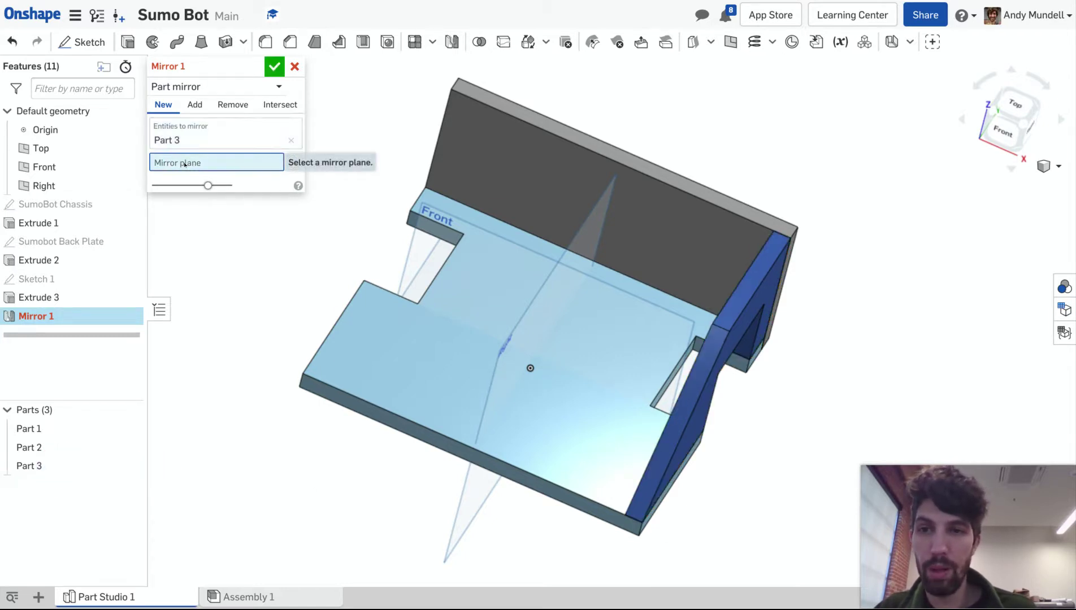
click(469, 499)
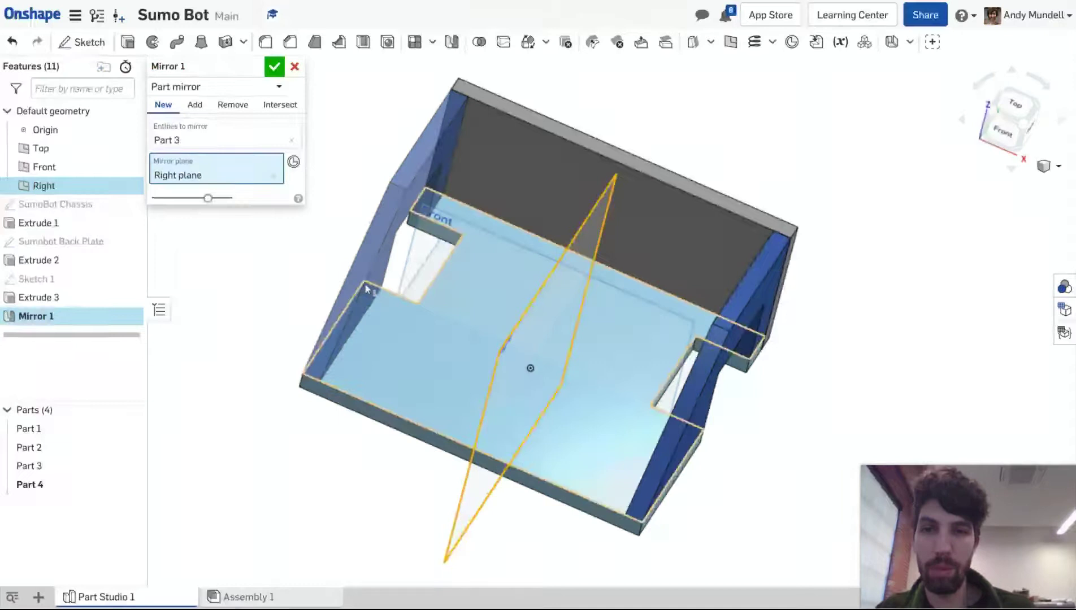
click(274, 67)
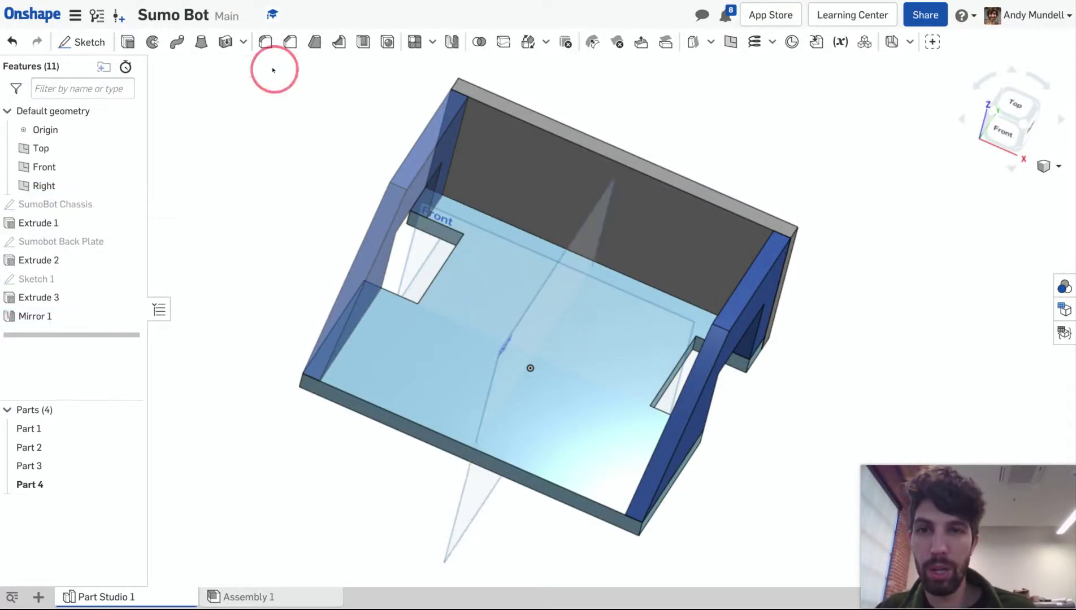
- Orbit the model to inspect both wedge side panels from several angles
right_drag(240, 272, 305, 275)
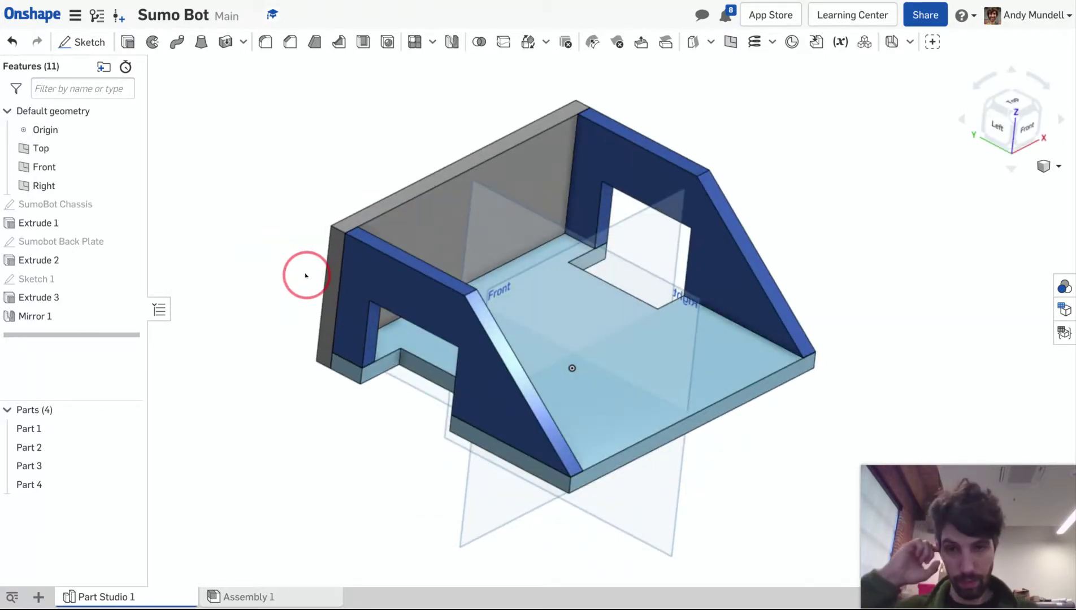
mouse_move(305, 275)
right_down()
mouse_move(288, 266)
mouse_move(320, 273)
mouse_move(285, 259)
mouse_move(319, 269)
mouse_move(300, 273)
mouse_move(309, 273)
right_up()
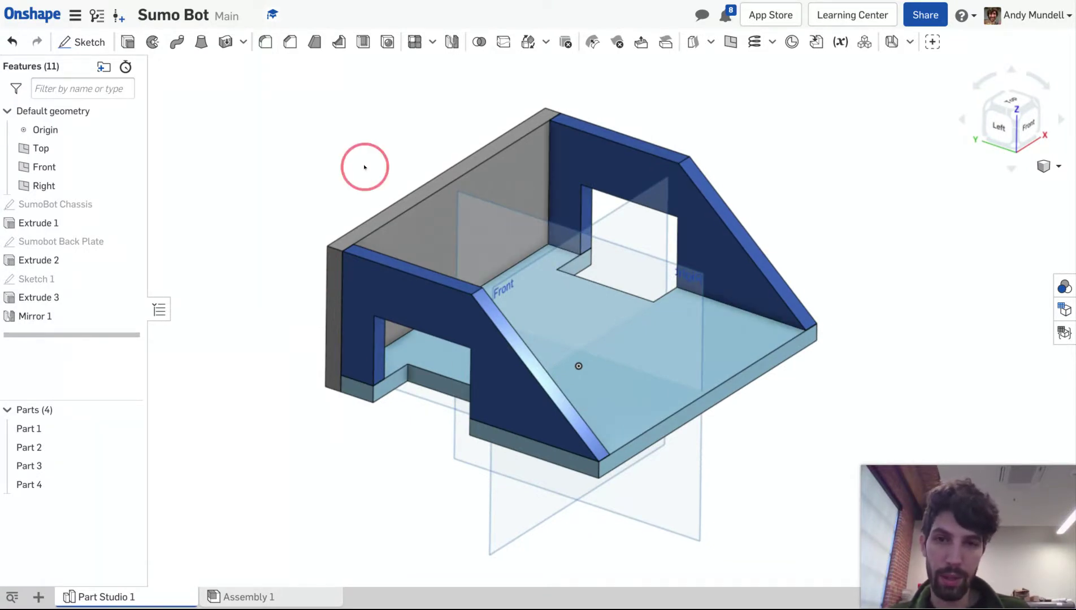
right_drag(364, 167, 368, 185)
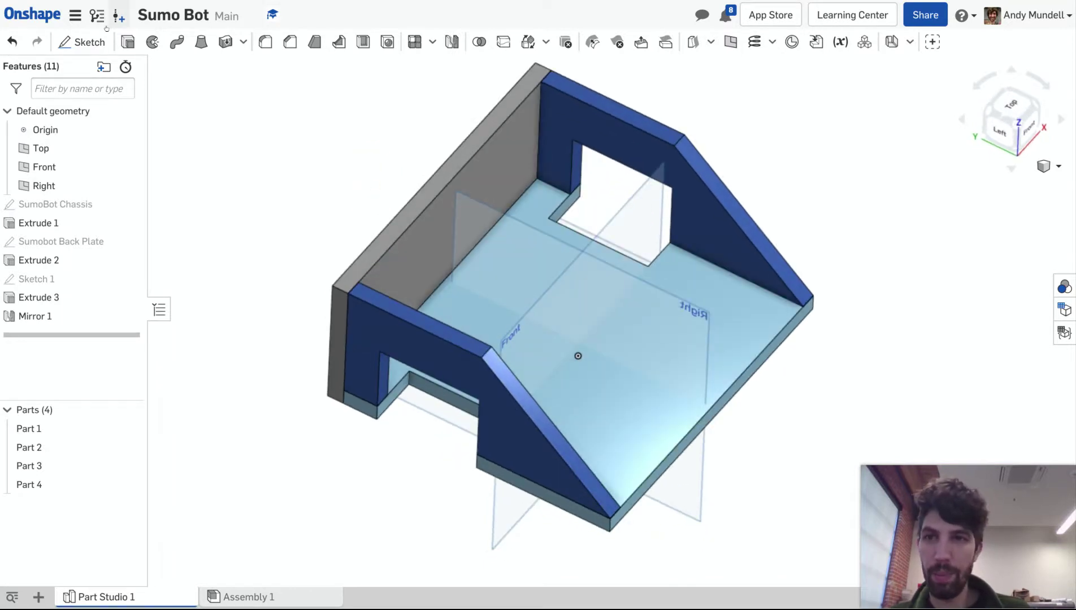
- On the back plate's top face, draw a corner rectangle from the outer corner to the chassis midline
click(85, 42)
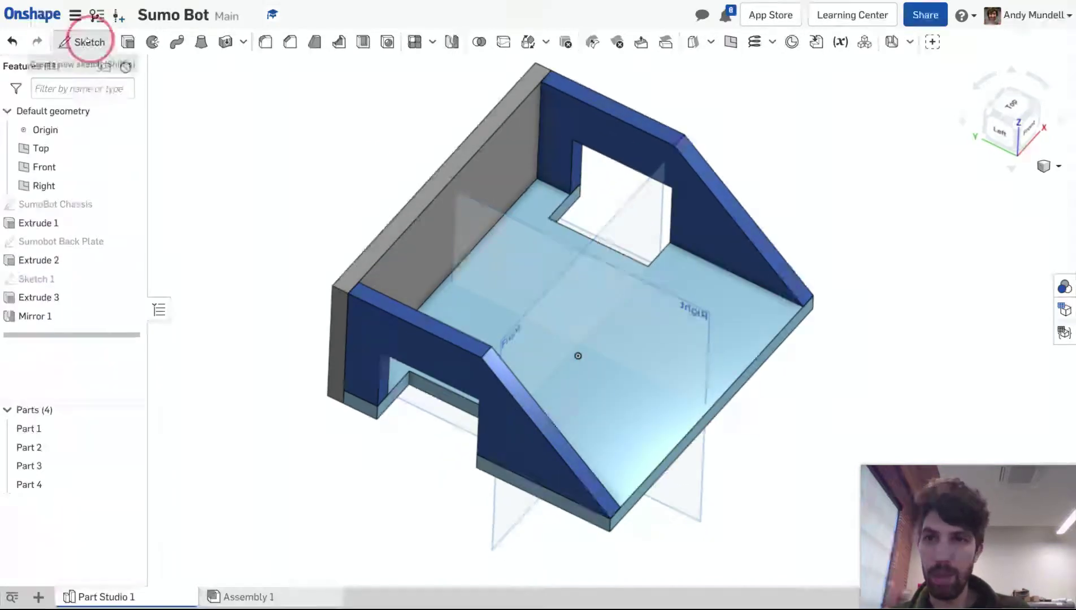
click(351, 273)
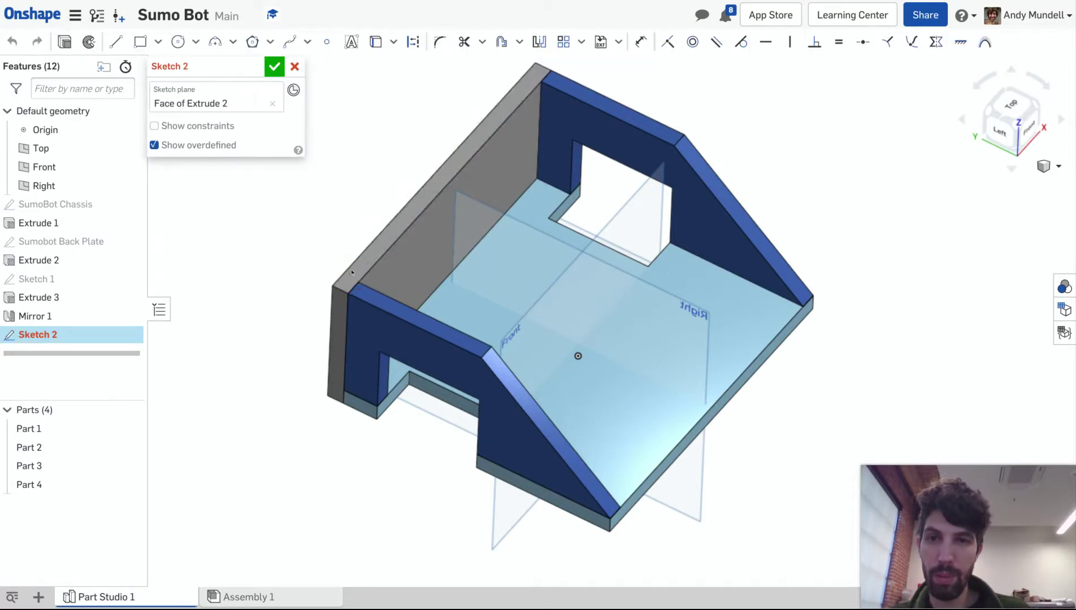
click(1002, 108)
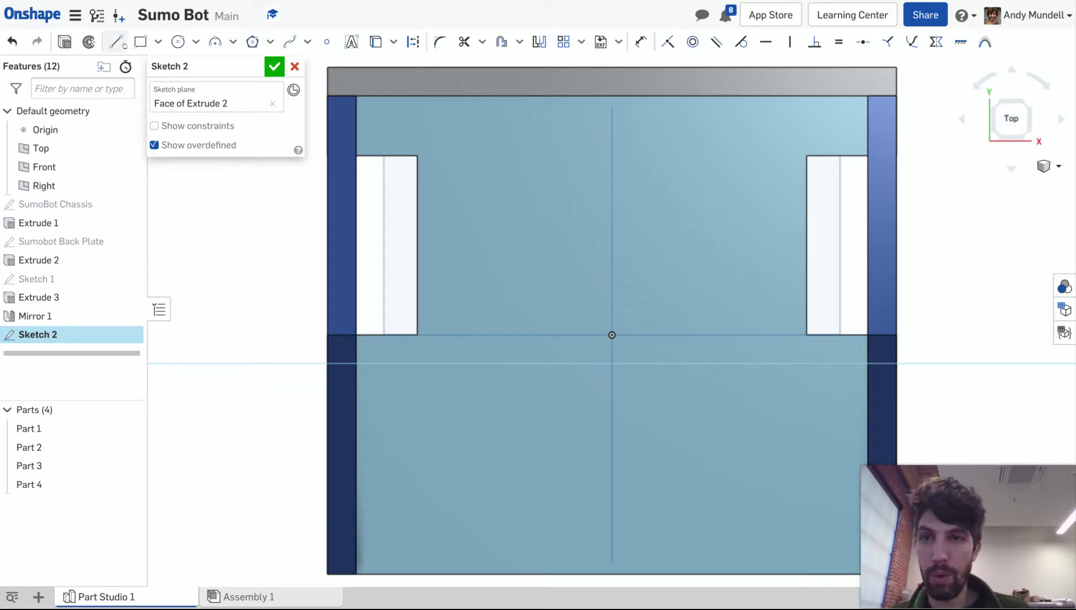
click(140, 42)
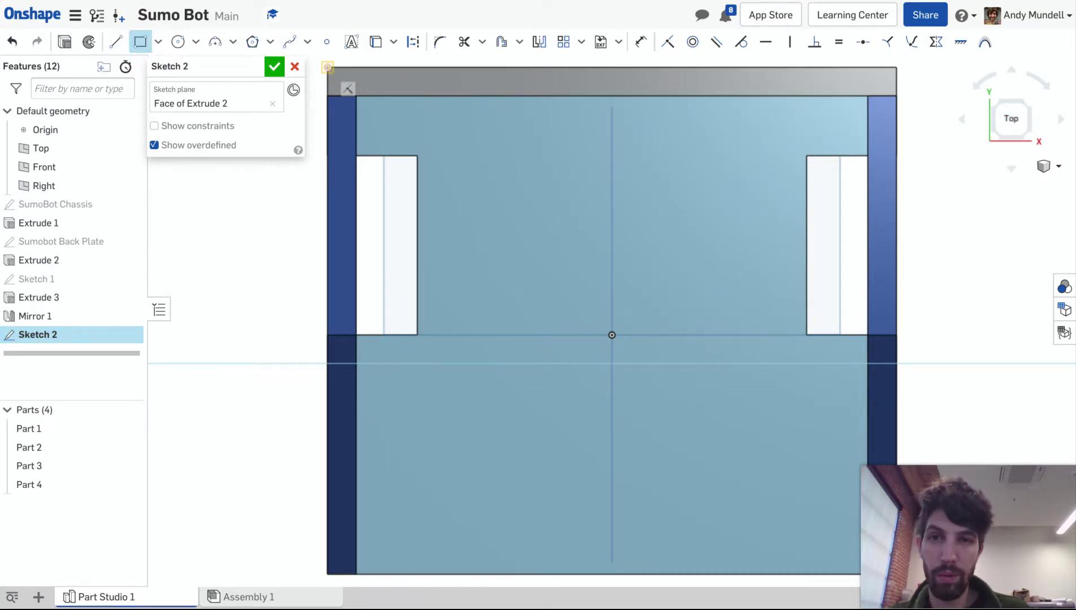
click(328, 67)
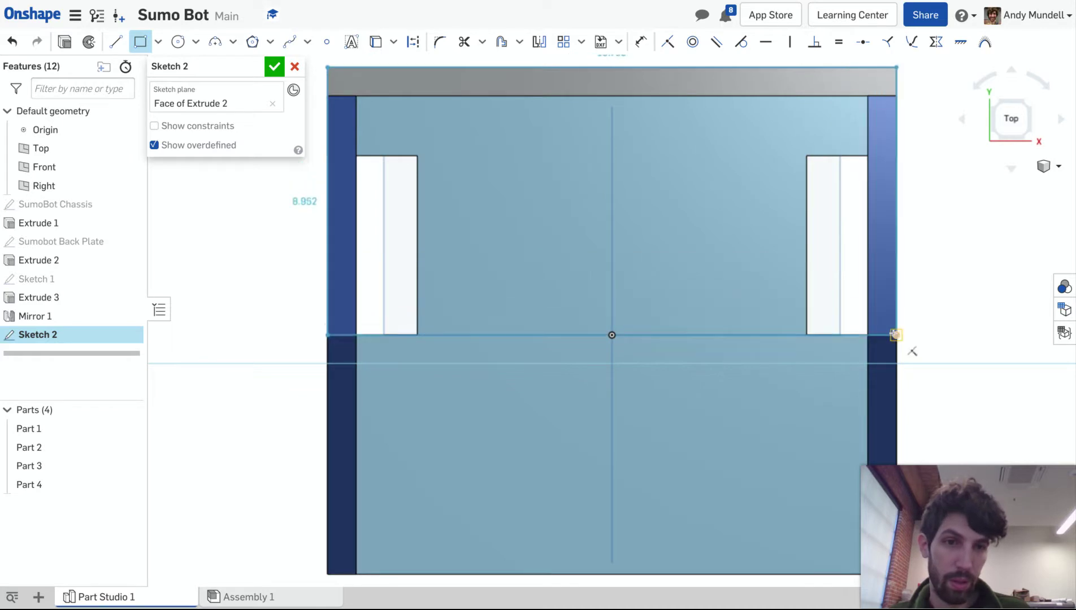
click(896, 335)
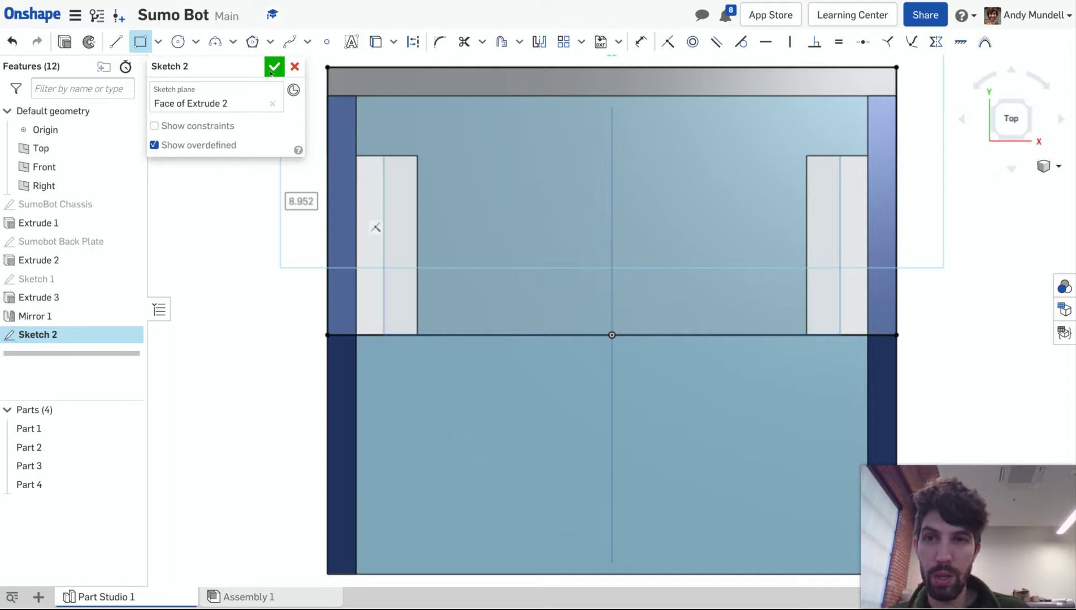
click(274, 68)
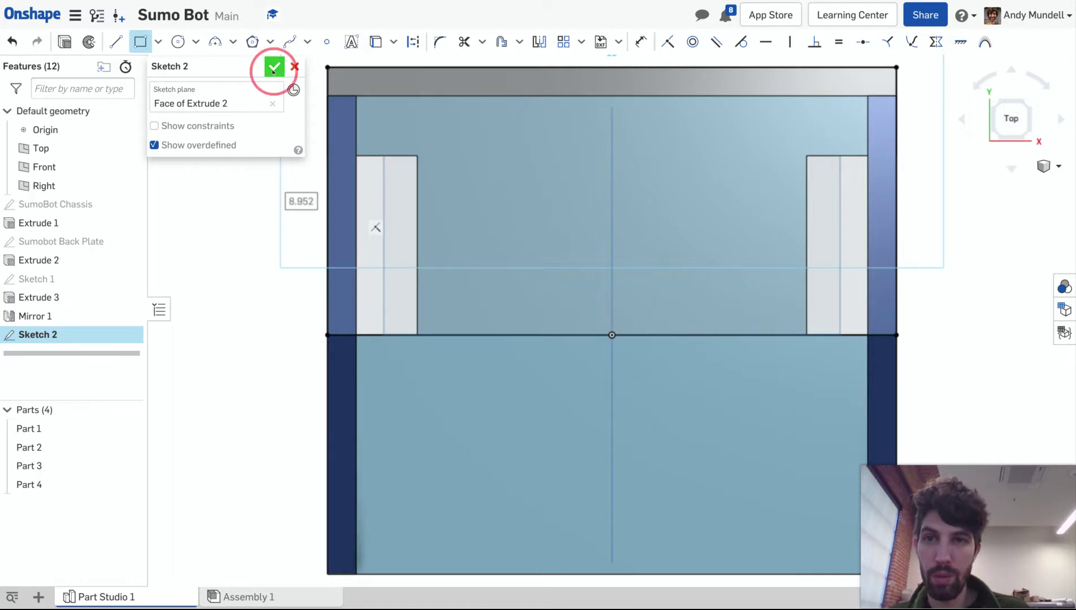
- Extrude both Sketch 2 regions 1/4 in deep to form top panel Part 5
click(455, 155)
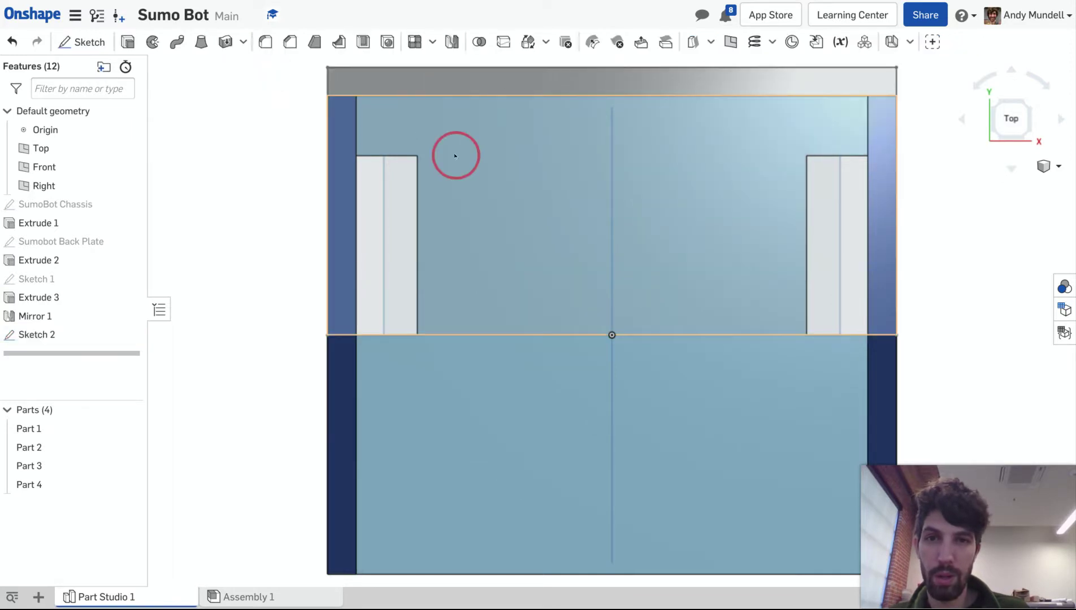
click(450, 80)
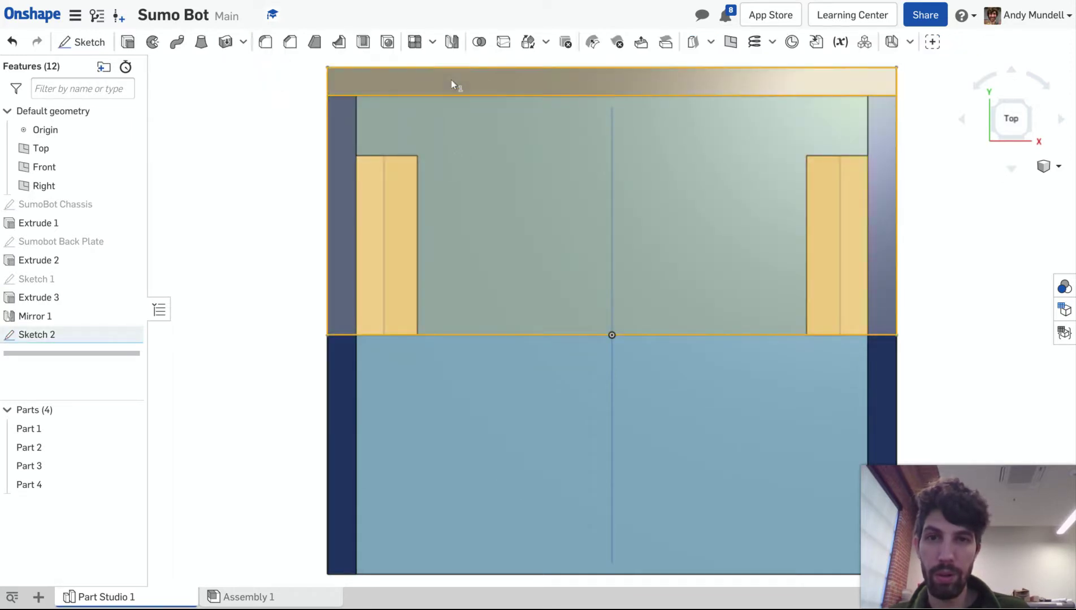
click(128, 37)
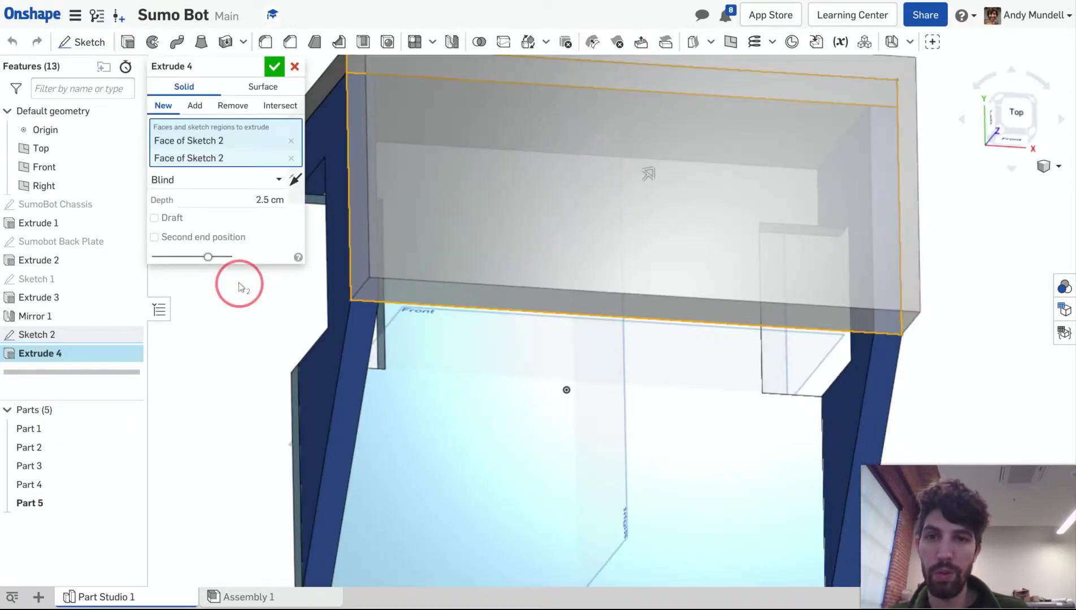
click(238, 277)
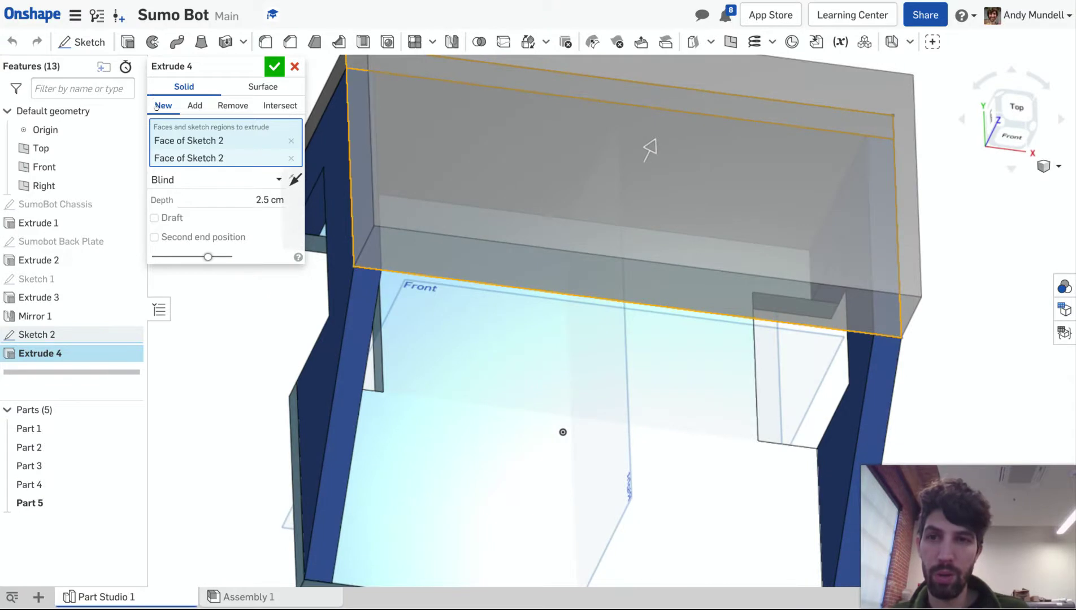
click(248, 204)
text(3)
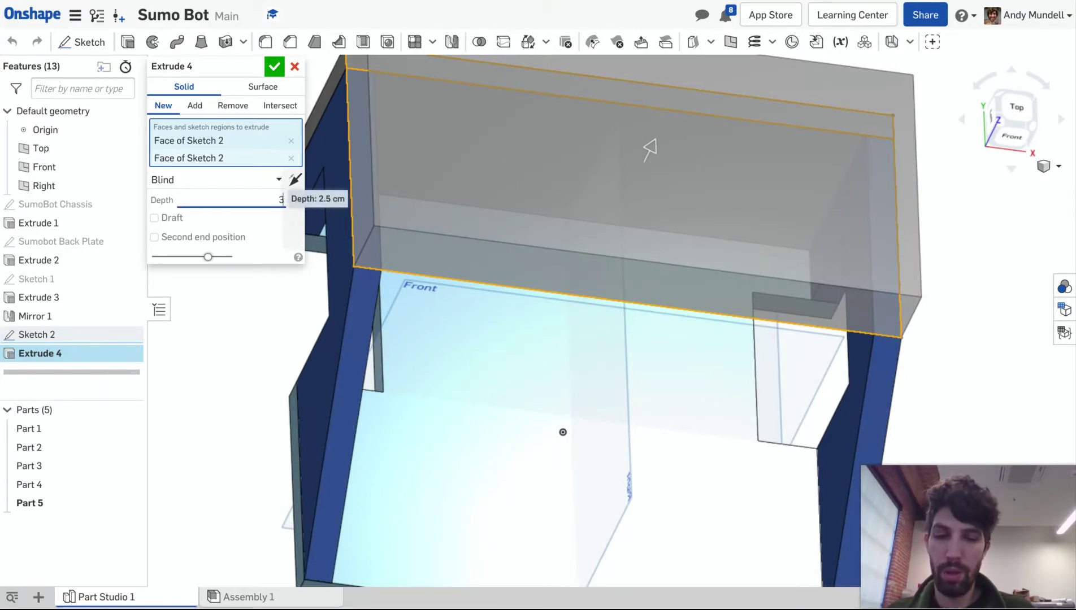
text(/8 in)
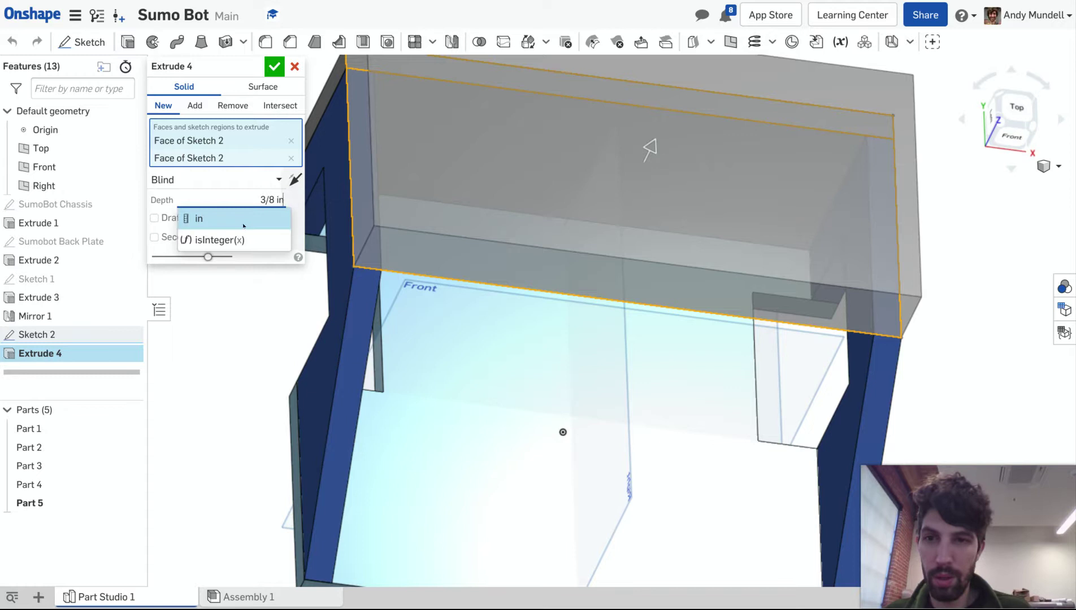
key(Return)
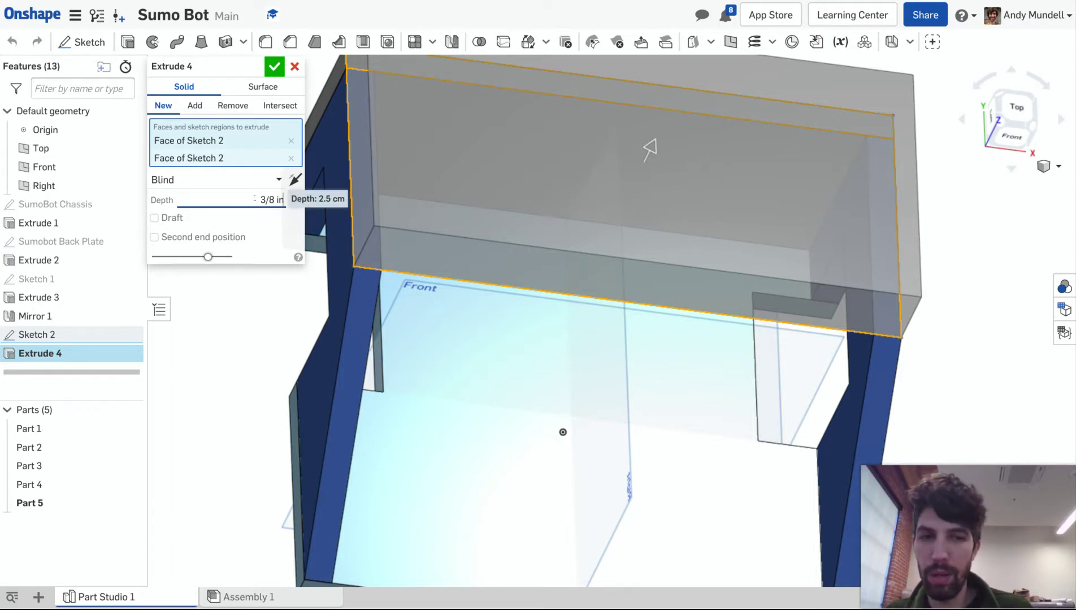
key(BackSpace)
key(BackSpace)
key(BackSpace)
key(BackSpace)
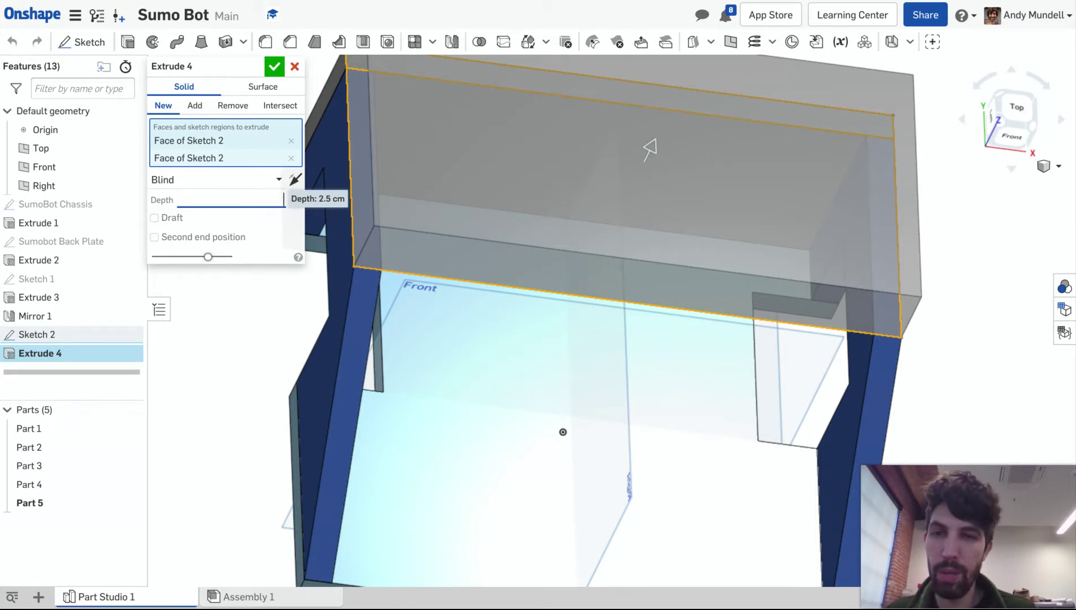
text(4 in)
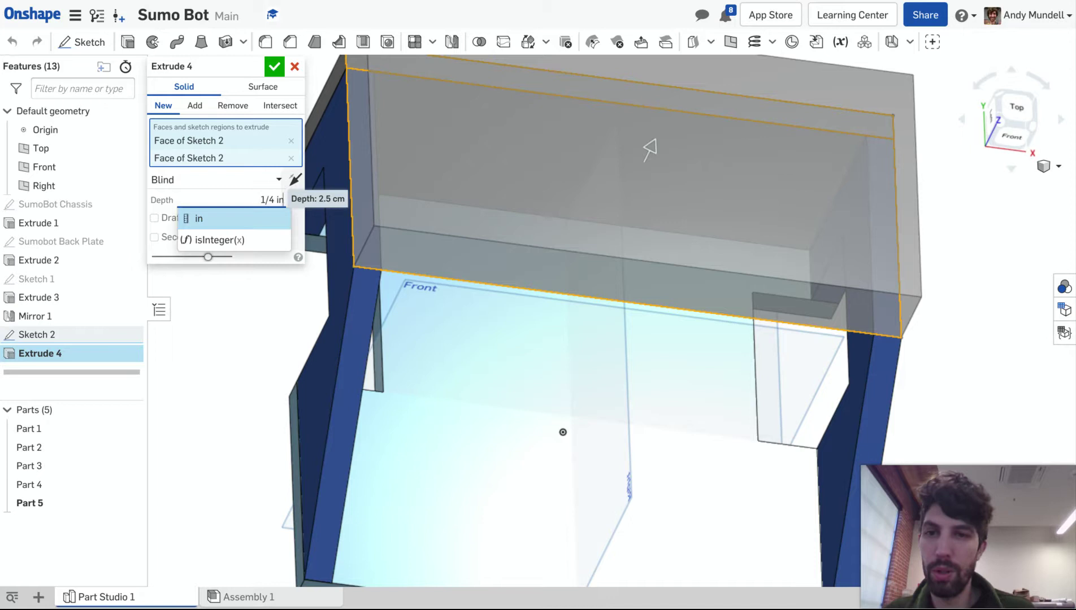
key(Return)
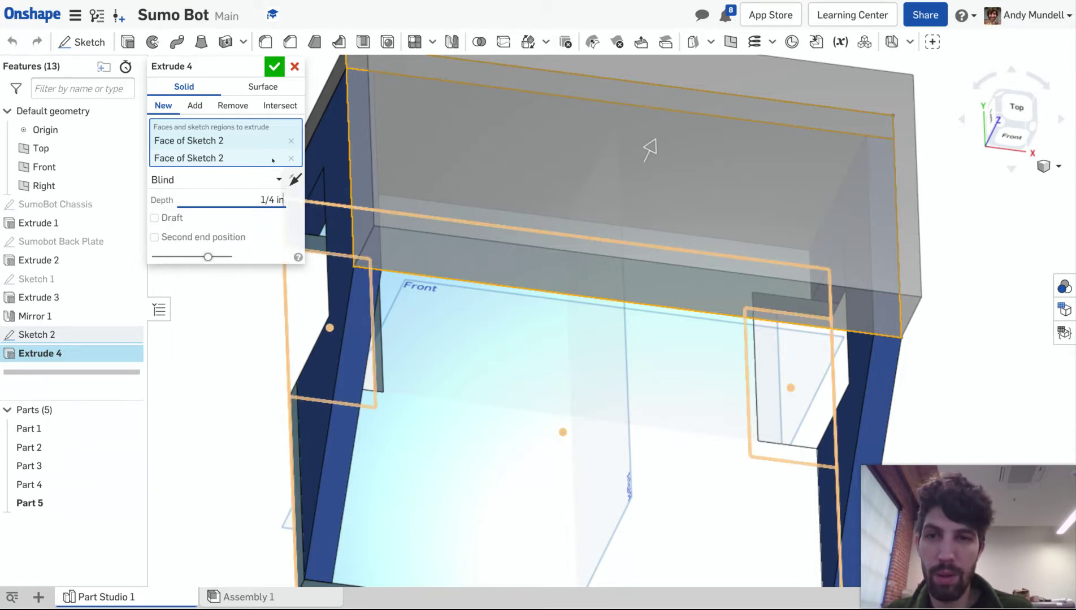
click(275, 67)
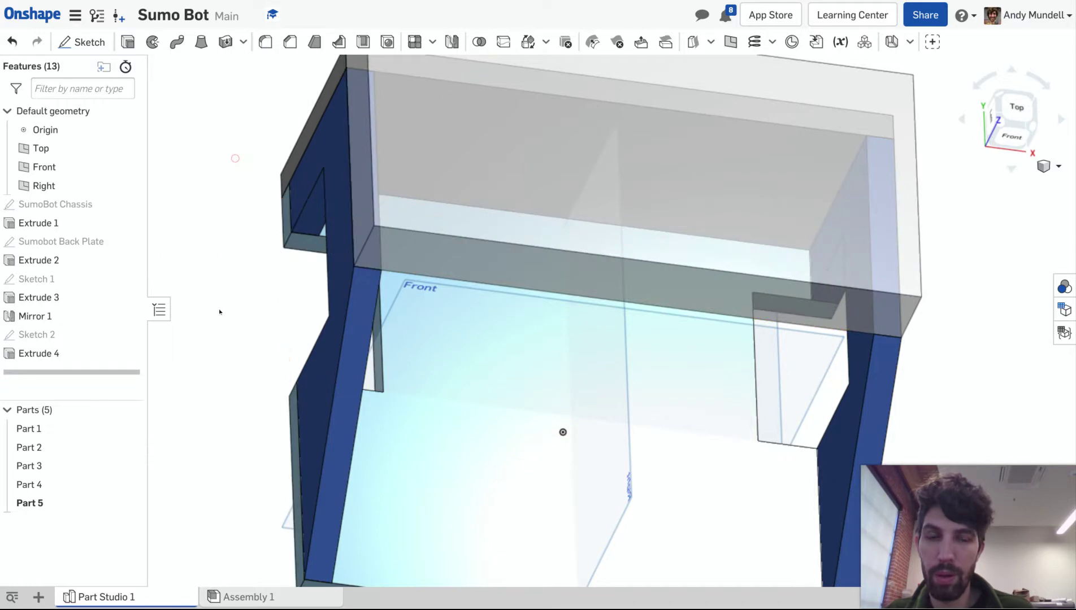
right_drag(219, 308, 259, 282)
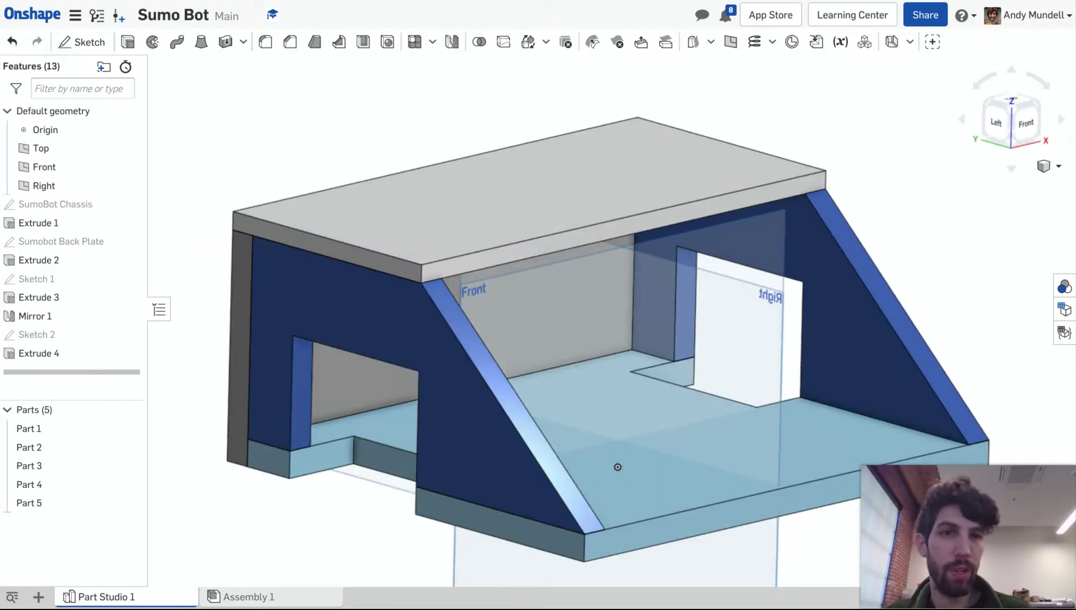